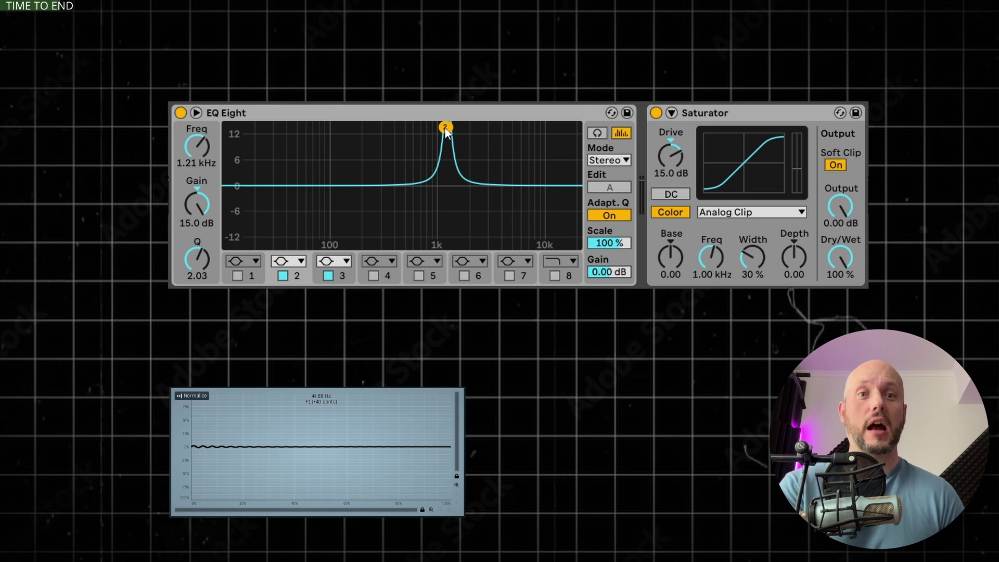
- Enable EQ Eight bands 4, 1 and 5, and boost band 1 to about 14.3 dB at 261 Hz
{"action": "left_click", "coordinate": [373, 276]}
{"action": "left_click", "coordinate": [237, 276]}
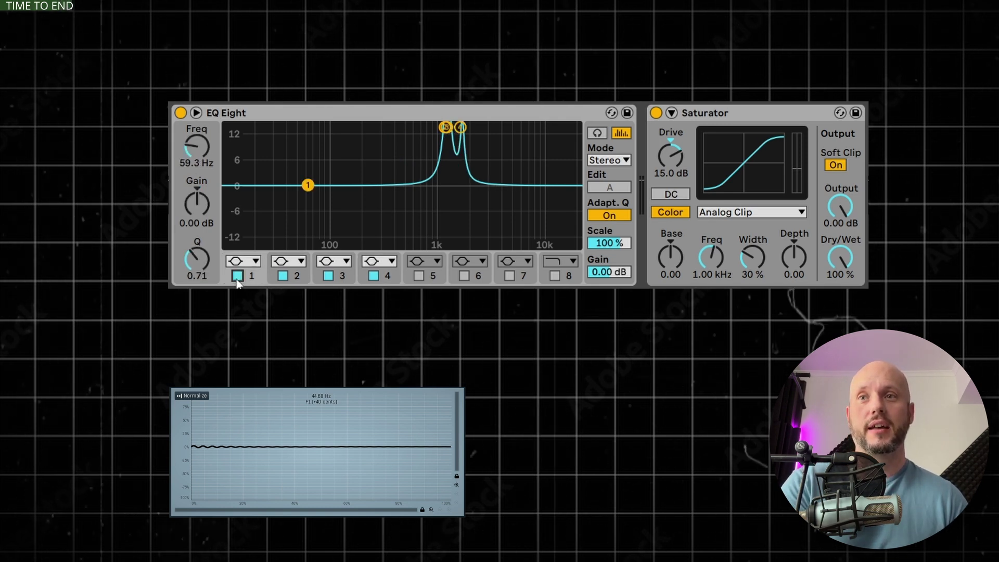
{"action": "left_click_drag", "start_coordinate": [308, 185], "coordinate": [375, 130]}
{"action": "left_click", "coordinate": [418, 276]}
{"action": "key", "text": "space"}
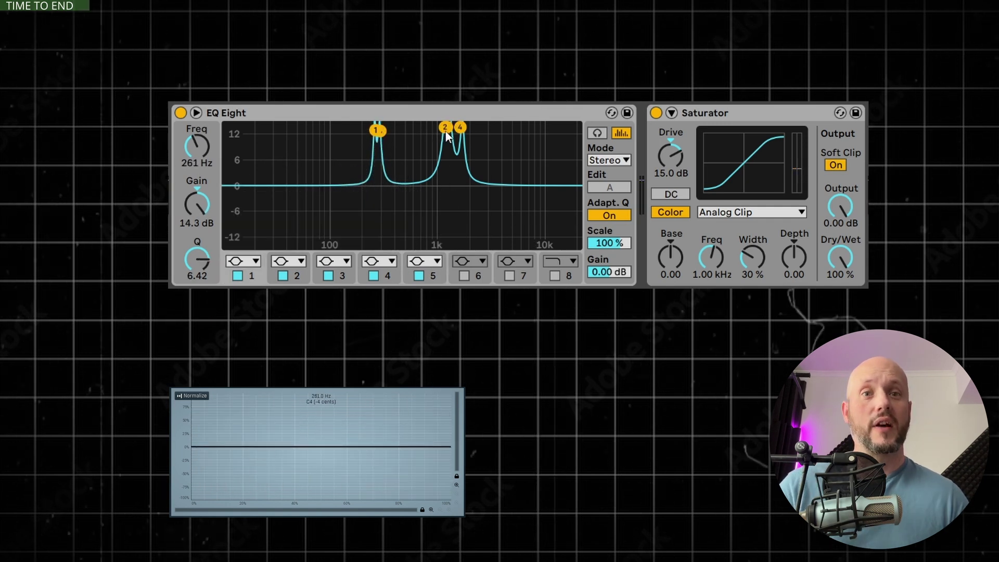
{"action": "mouse_move", "coordinate": [451, 128]}
{"action": "left_mouse_down"}
{"action": "mouse_move", "coordinate": [433, 128]}
{"action": "mouse_move", "coordinate": [459, 128]}
{"action": "mouse_move", "coordinate": [448, 128]}
{"action": "left_mouse_up"}
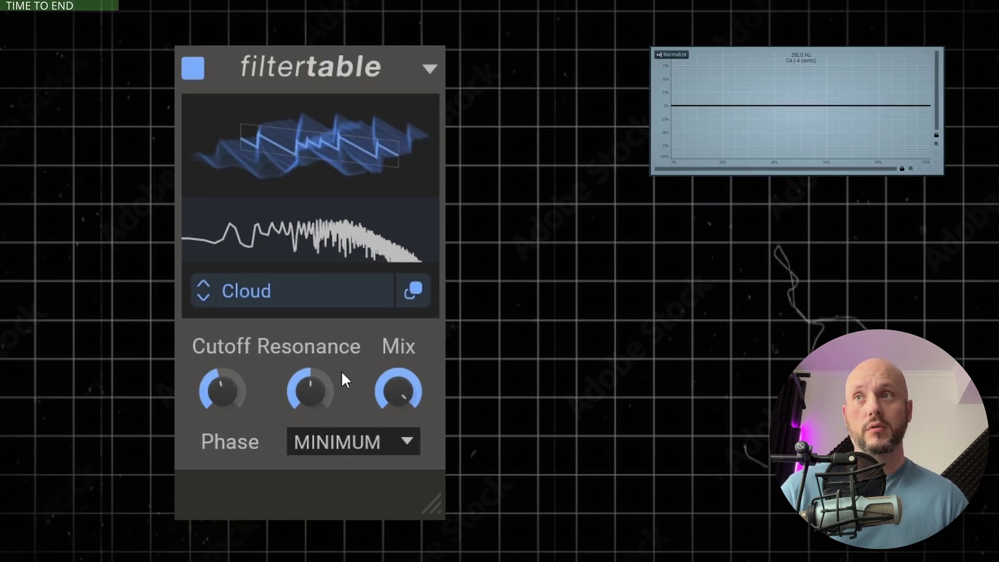
- Select the Dist Pew wavetable in Filter Table and scan to an earlier wavetable frame
{"action": "left_click", "coordinate": [203, 298]}
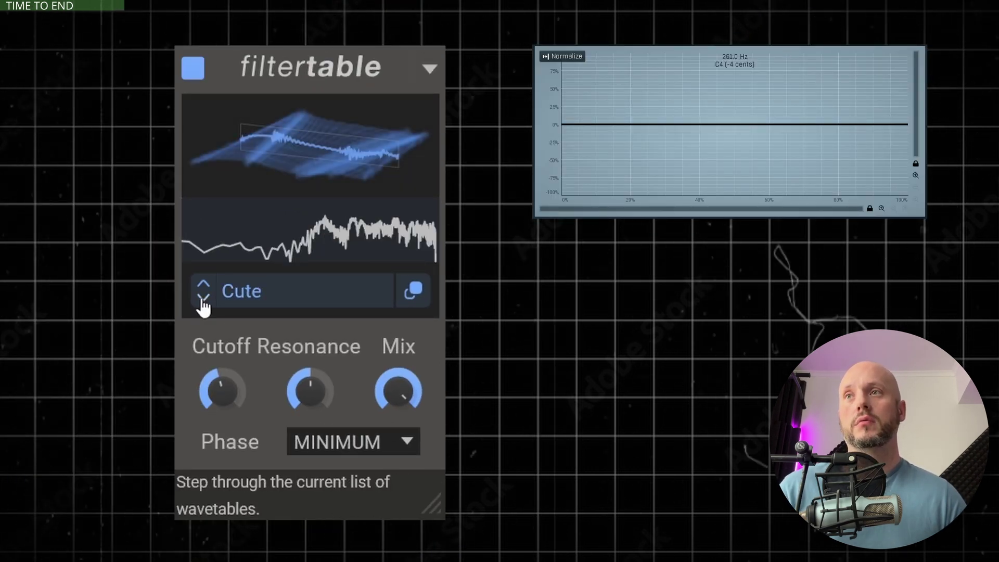
{"action": "left_click", "coordinate": [203, 298]}
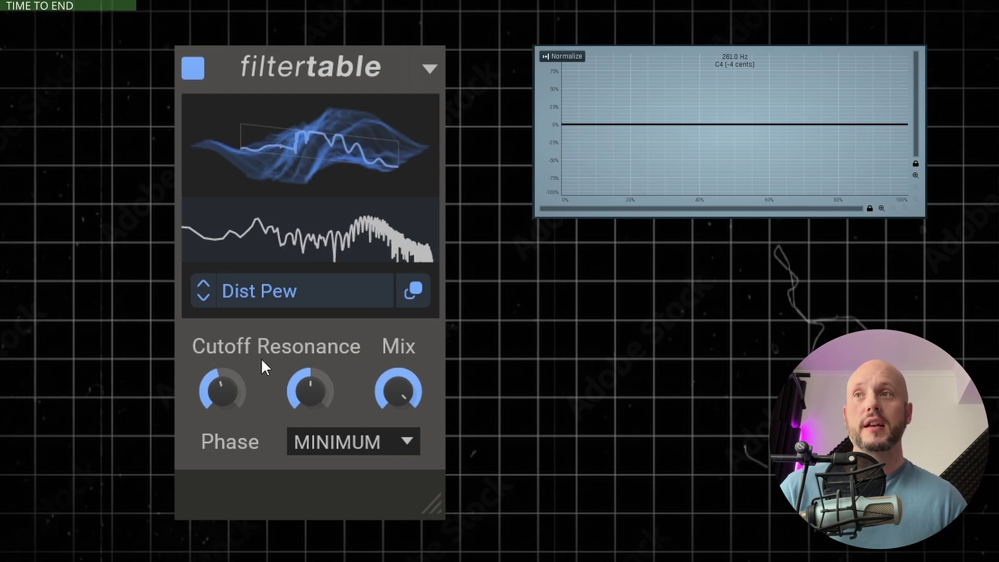
{"action": "left_click_drag", "start_coordinate": [310, 172], "coordinate": [310, 218]}
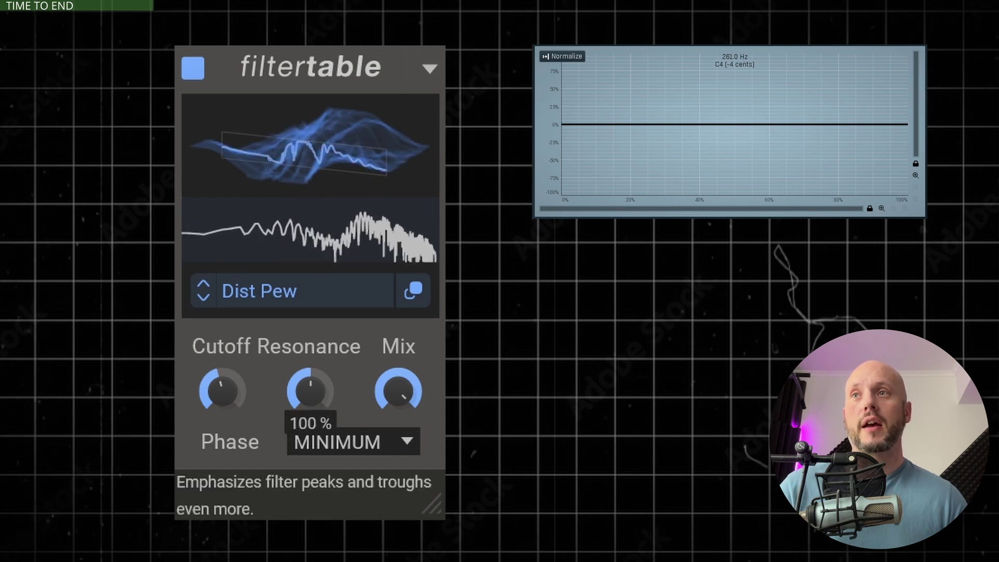
- Raise the Filter Table resonance and audition Dist Pew while sweeping the cutoff and scanning the wavetable frame
{"action": "mouse_move", "coordinate": [310, 391]}
{"action": "left_mouse_down"}
{"action": "mouse_move", "coordinate": [310, 372]}
{"action": "mouse_move", "coordinate": [311, 399]}
{"action": "left_mouse_up"}
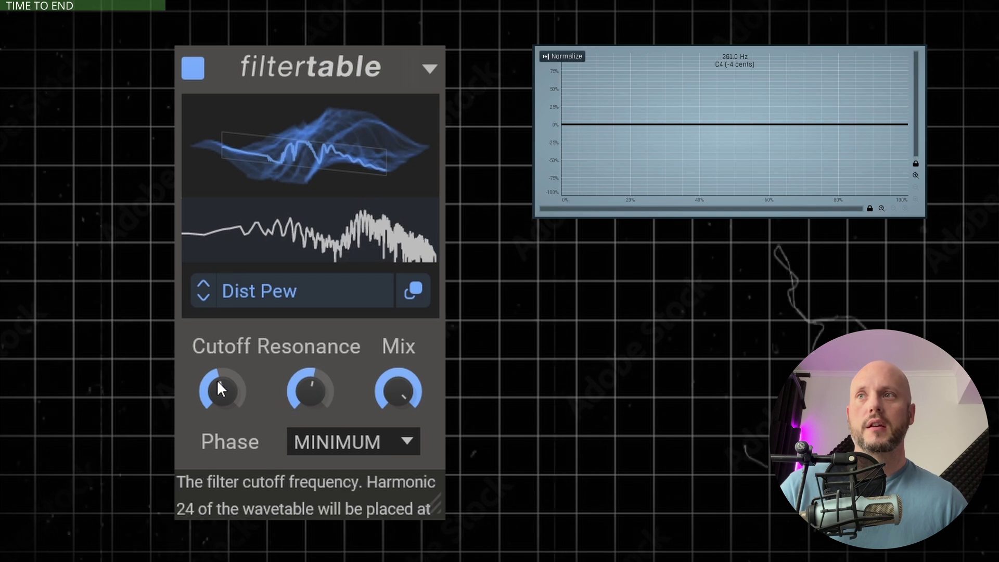
{"action": "left_click_drag", "start_coordinate": [217, 390], "coordinate": [218, 388]}
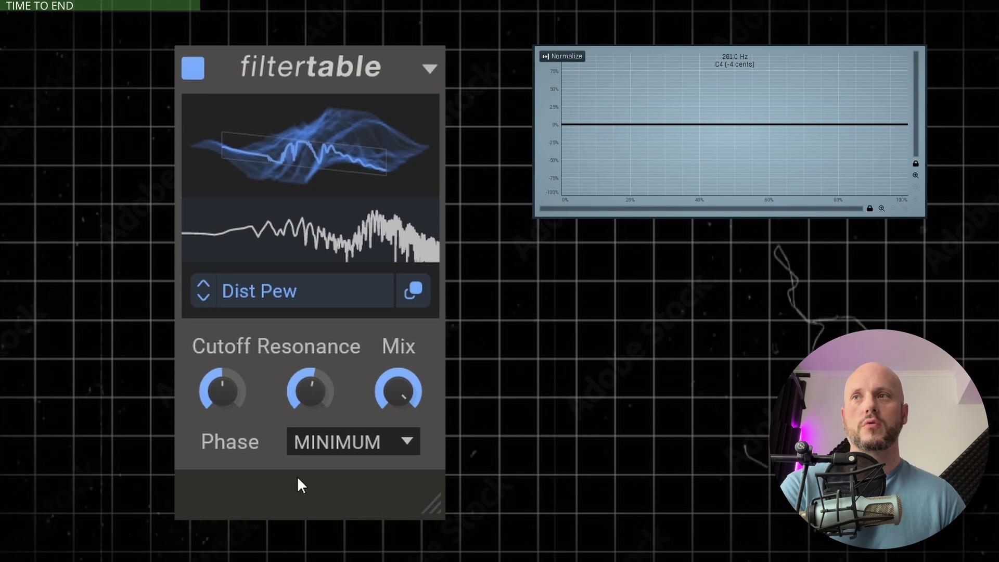
{"action": "left_click_drag", "start_coordinate": [224, 390], "coordinate": [224, 374]}
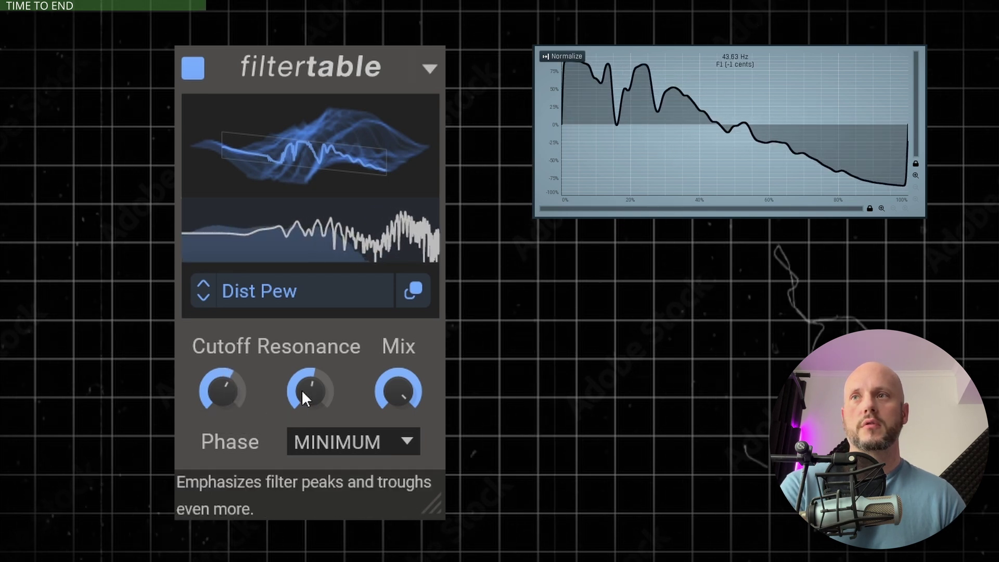
{"action": "left_click_drag", "start_coordinate": [306, 399], "coordinate": [306, 383]}
{"action": "left_click_drag", "start_coordinate": [222, 390], "coordinate": [222, 417]}
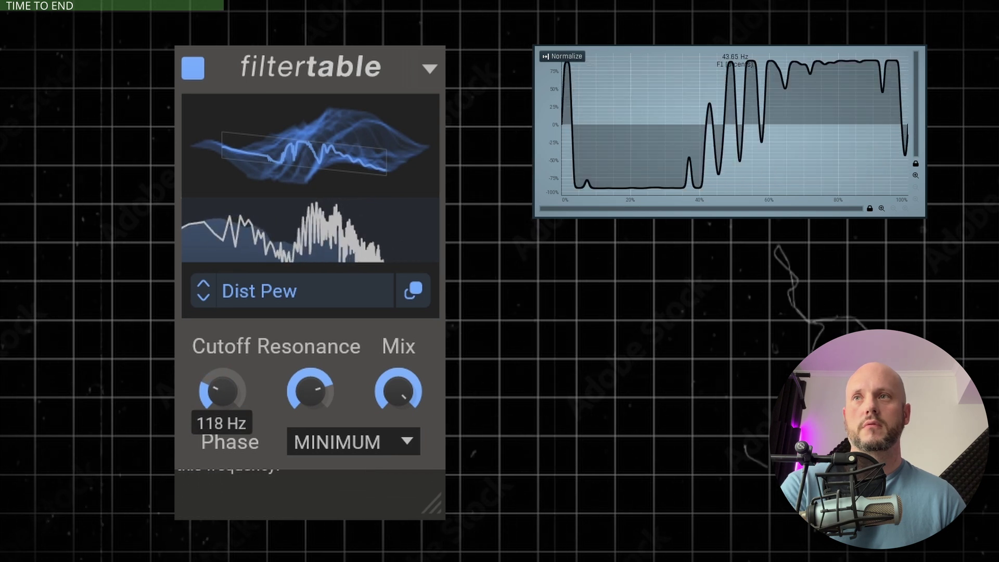
{"action": "left_click_drag", "start_coordinate": [379, 158], "coordinate": [379, 118]}
{"action": "left_click_drag", "start_coordinate": [240, 398], "coordinate": [239, 391]}
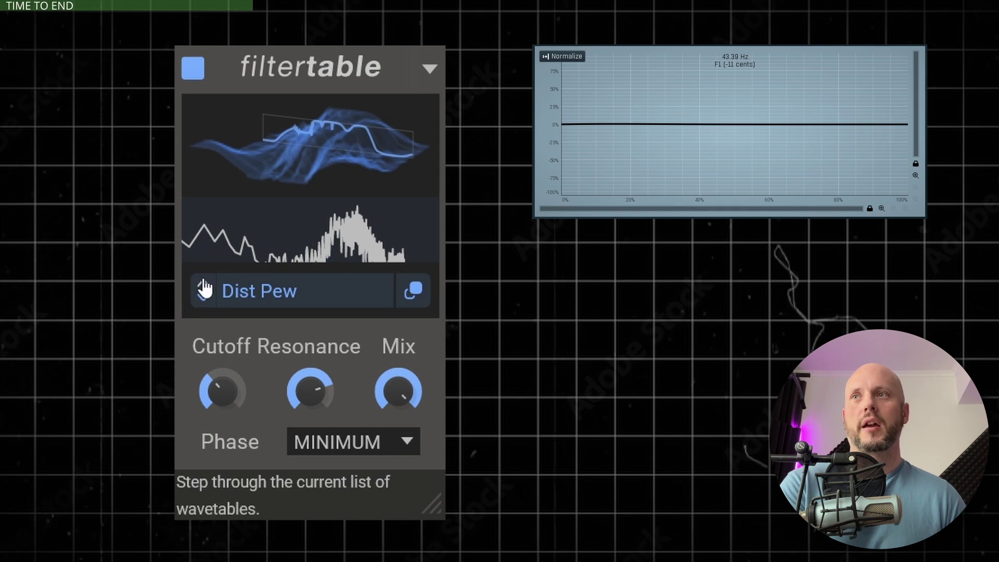
- Switch to the Cute wavetable and audition it with a lower cutoff and the wavetable frame at about 48
{"action": "left_click", "coordinate": [203, 286]}
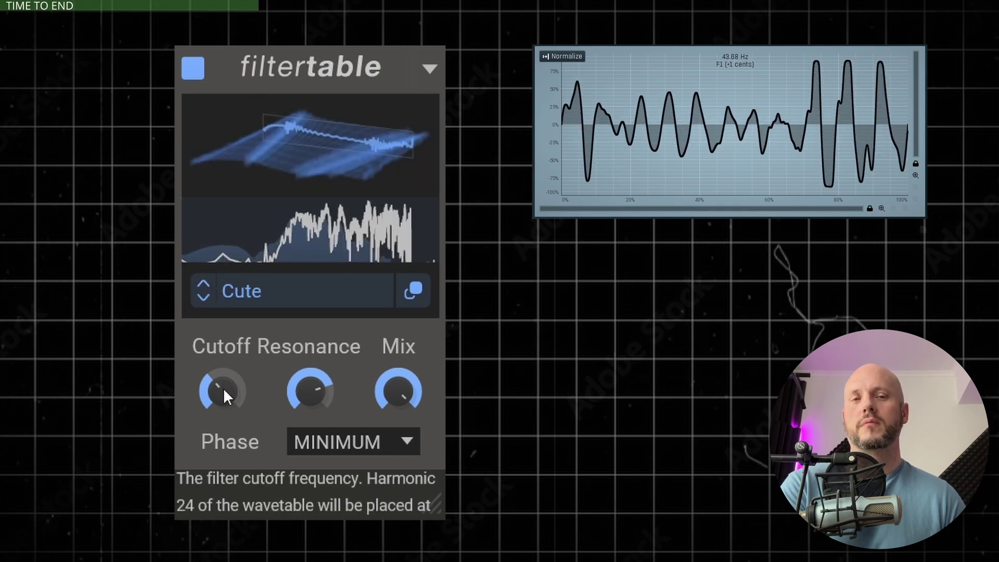
{"action": "left_click_drag", "start_coordinate": [227, 397], "coordinate": [227, 400]}
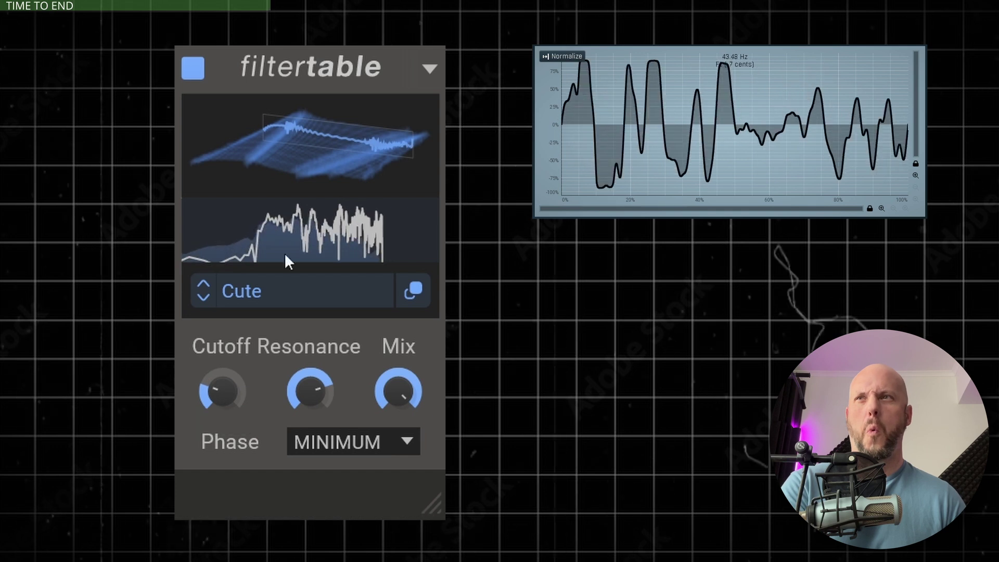
{"action": "left_click_drag", "start_coordinate": [285, 261], "coordinate": [286, 291]}
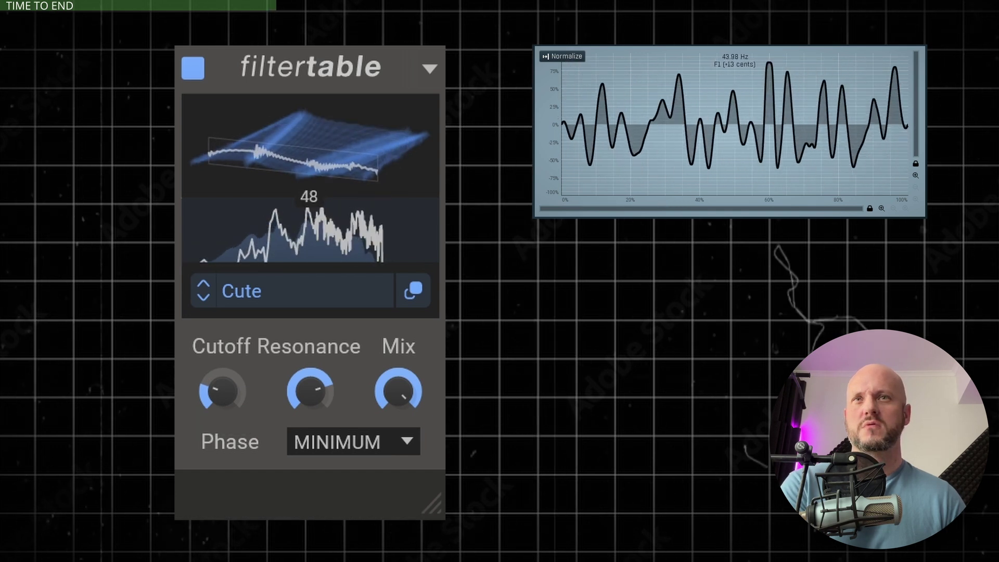
- Reduce the resonance and raise the cutoff on the Cute wavetable, then adjust its current frame
{"action": "mouse_move", "coordinate": [336, 385]}
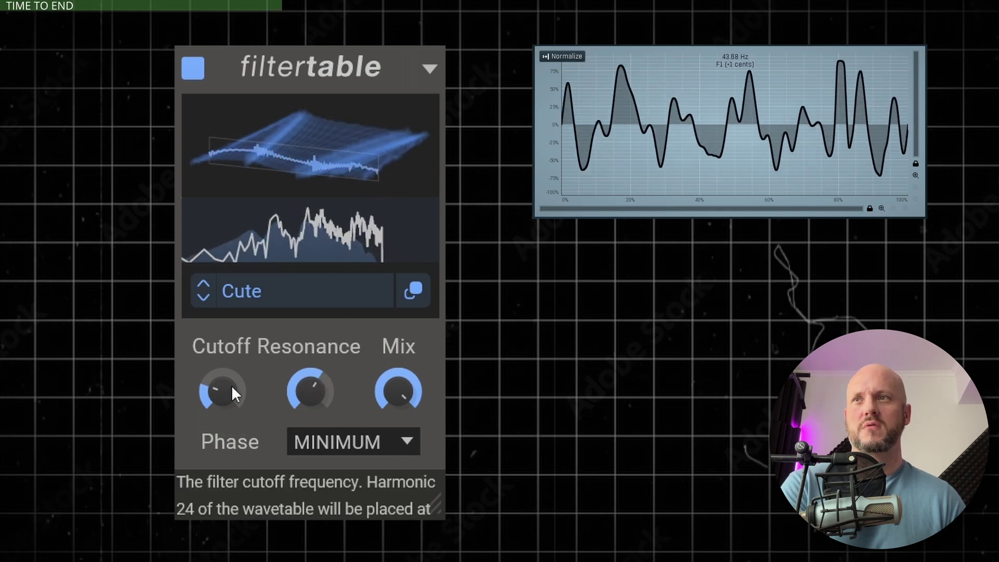
{"action": "mouse_move", "coordinate": [230, 392]}
{"action": "left_mouse_down"}
{"action": "mouse_move", "coordinate": [230, 371]}
{"action": "mouse_move", "coordinate": [223, 394]}
{"action": "left_mouse_up"}
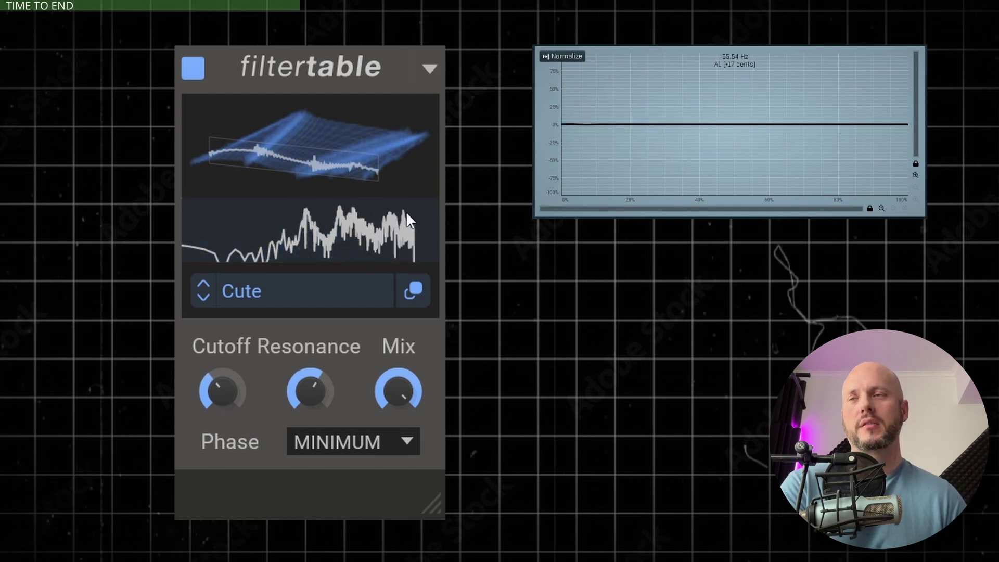
{"action": "mouse_move", "coordinate": [224, 390]}
{"action": "left_mouse_down"}
{"action": "mouse_move", "coordinate": [224, 366]}
{"action": "mouse_move", "coordinate": [224, 386]}
{"action": "mouse_move", "coordinate": [223, 374]}
{"action": "left_mouse_up"}
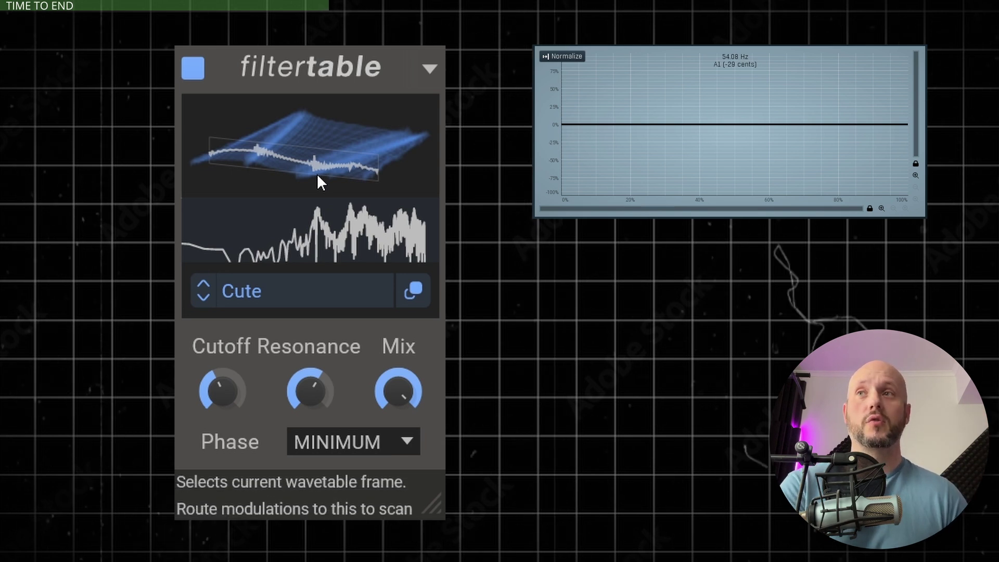
{"action": "mouse_move", "coordinate": [320, 182]}
{"action": "left_mouse_down"}
{"action": "mouse_move", "coordinate": [319, 144]}
{"action": "mouse_move", "coordinate": [319, 190]}
{"action": "left_mouse_up"}
- Select the Dungeon wavetable in Filter Table and scan down through its frames
{"action": "left_click", "coordinate": [204, 300]}
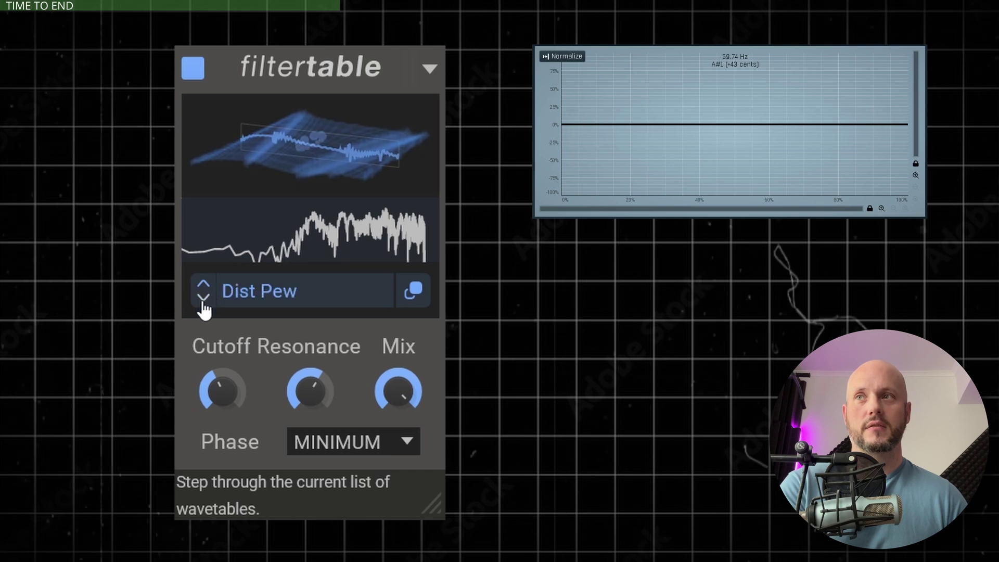
{"action": "left_click", "coordinate": [203, 300]}
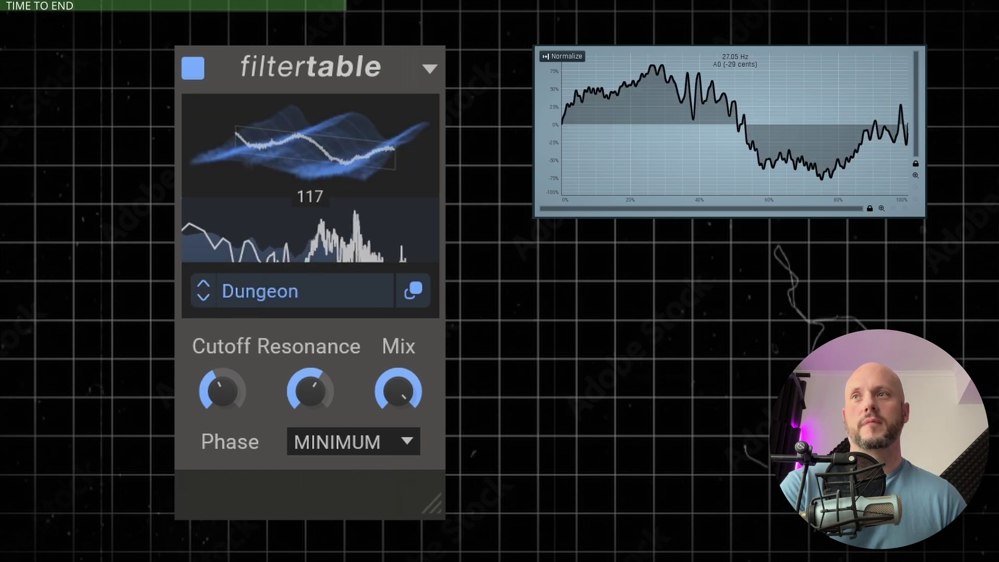
{"action": "left_click_drag", "start_coordinate": [310, 157], "coordinate": [311, 182]}
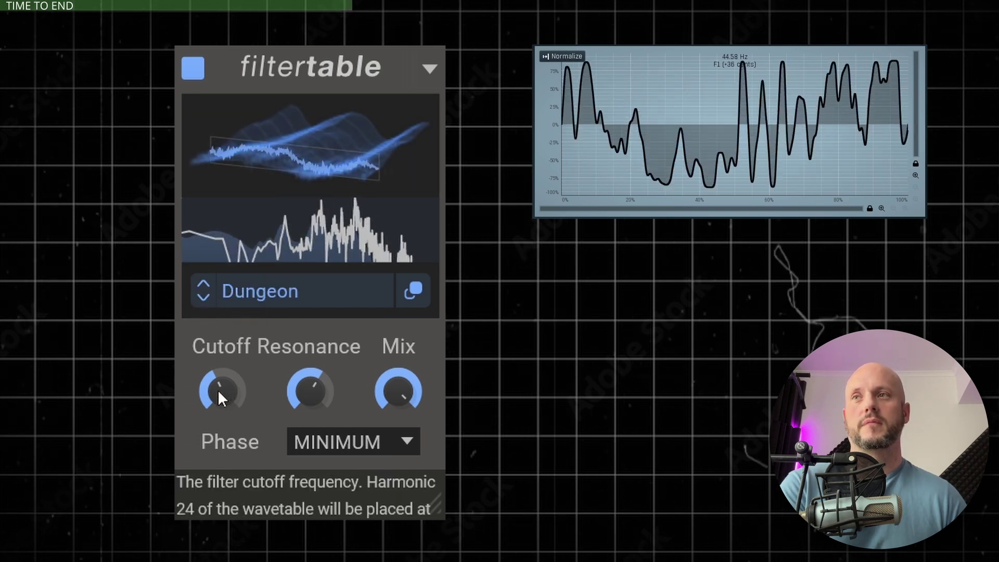
- Audition Dungeon at about frame 57 while adjusting the cutoff, finishing with lower resonance and cutoff
{"action": "left_click_drag", "start_coordinate": [218, 398], "coordinate": [219, 391]}
{"action": "left_click_drag", "start_coordinate": [308, 186], "coordinate": [307, 185]}
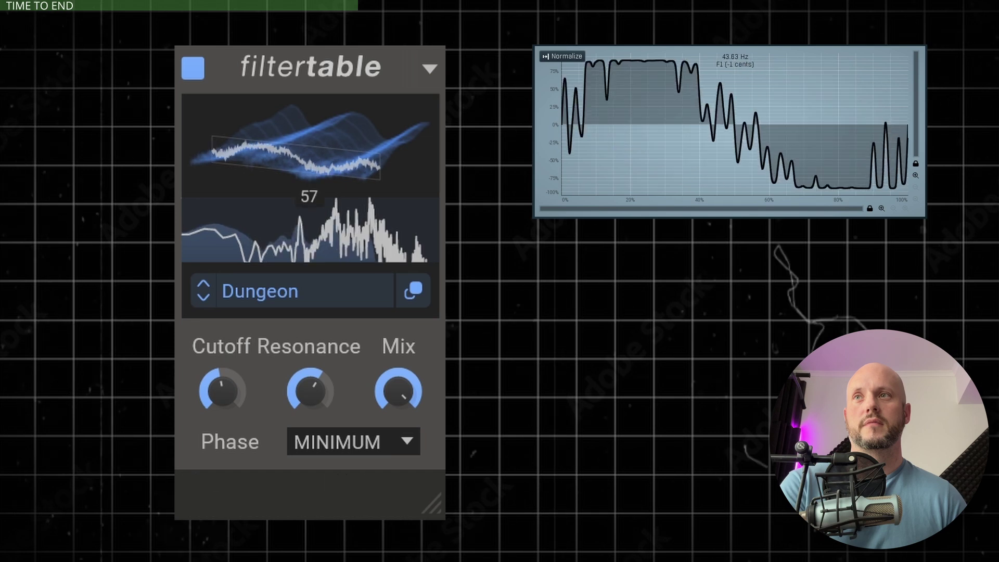
{"action": "left_click_drag", "start_coordinate": [305, 401], "coordinate": [306, 398]}
{"action": "left_click_drag", "start_coordinate": [218, 393], "coordinate": [219, 405]}
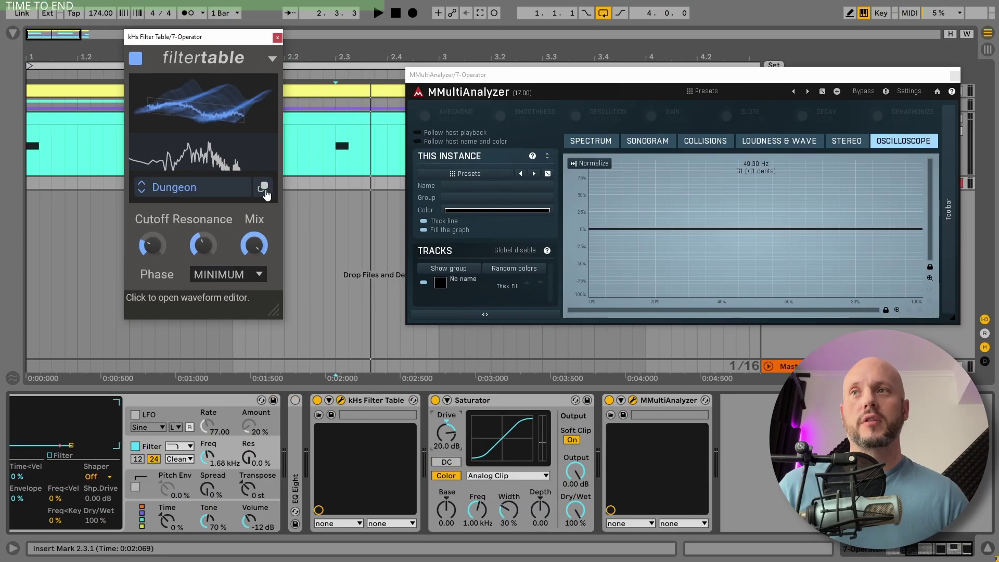
- Open the waveform editor for the Dungeon wavetable and reposition its window
{"action": "left_click", "coordinate": [265, 191]}
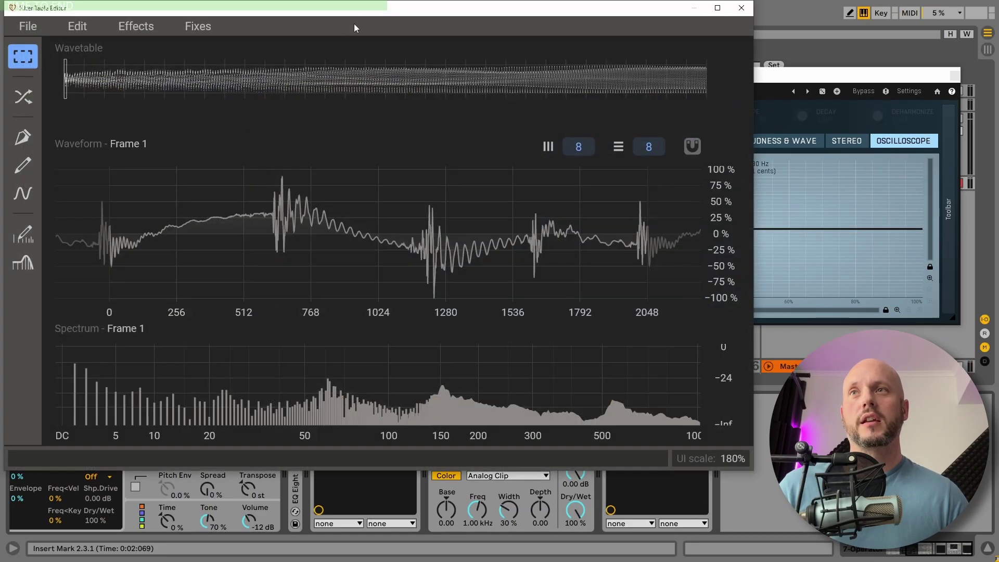
{"action": "left_click_drag", "start_coordinate": [355, 13], "coordinate": [444, 34]}
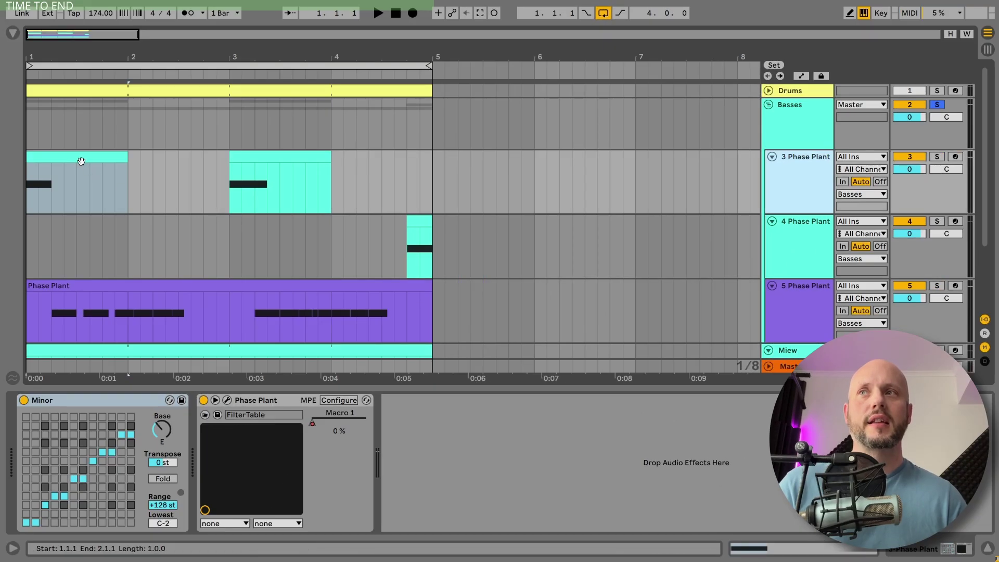
- Play the first clip on the soloed 3 Phase Plant track and open that track's Phase Plant instrument
{"action": "left_click", "coordinate": [81, 160]}
{"action": "key", "text": "space"}
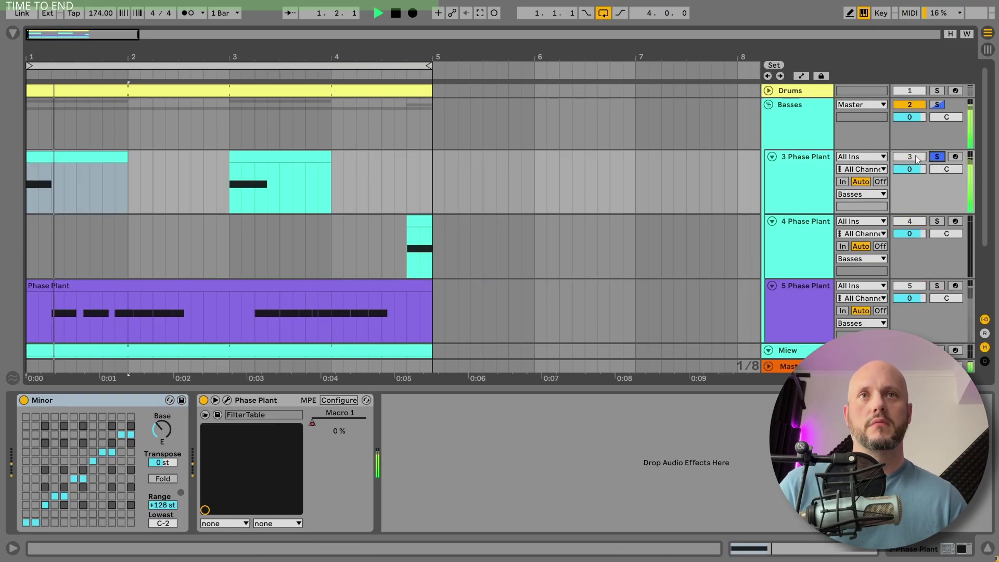
{"action": "left_click", "coordinate": [814, 176]}
{"action": "key", "text": "ctrl+alt+p"}
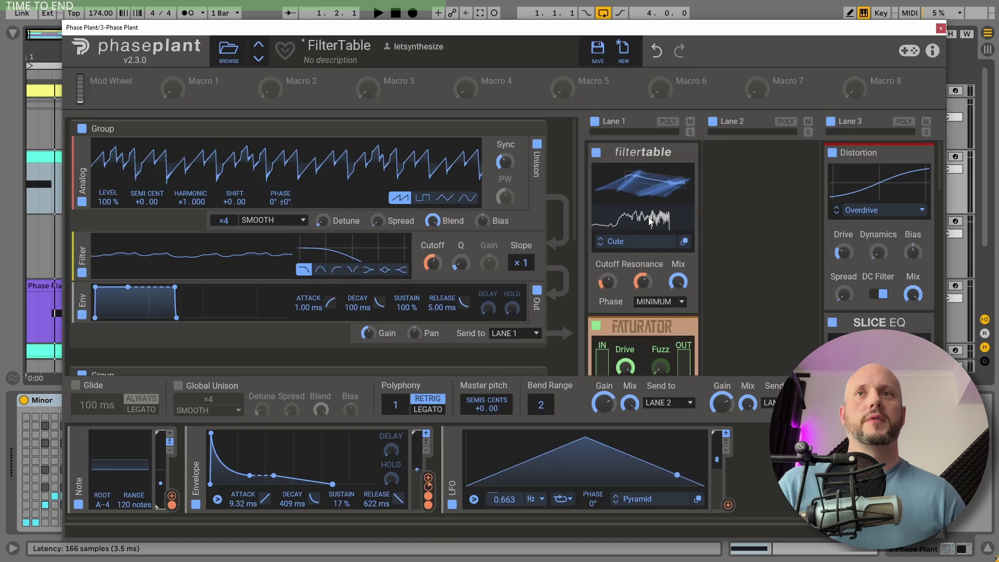
- Compare the bass with Filter Table bypassed and enabled, and audition its modulated cutoff during playback
{"action": "left_click", "coordinate": [597, 154]}
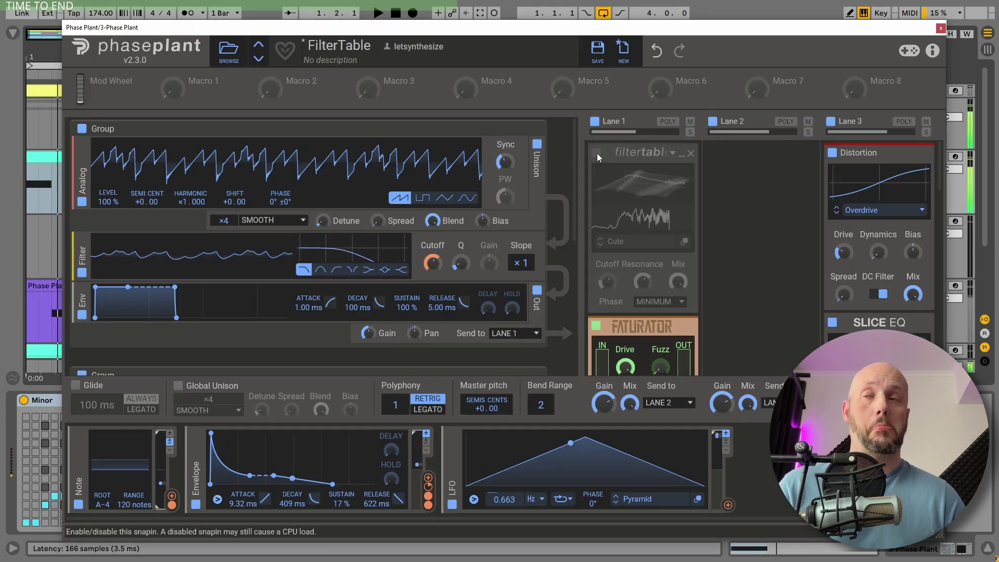
{"action": "left_click", "coordinate": [597, 154]}
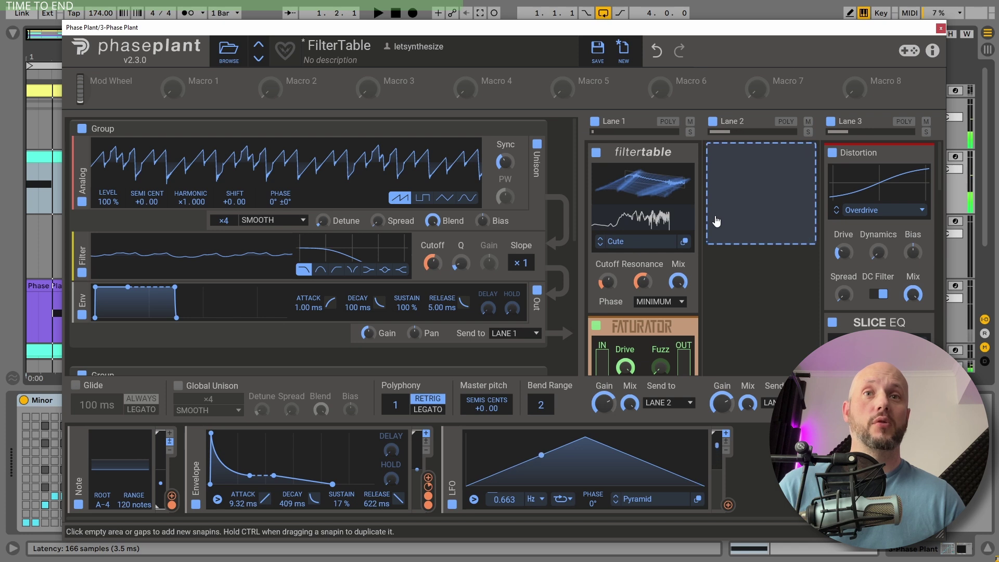
{"action": "mouse_move", "coordinate": [608, 283]}
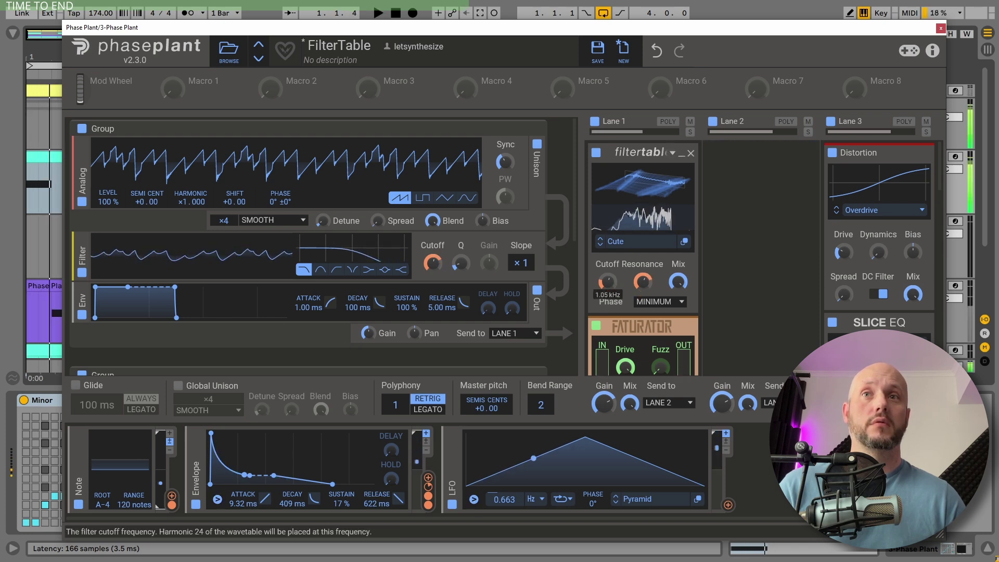
{"action": "mouse_move", "coordinate": [608, 283]}
{"action": "left_mouse_down"}
{"action": "mouse_move", "coordinate": [607, 262]}
{"action": "mouse_move", "coordinate": [607, 283]}
{"action": "left_mouse_up"}
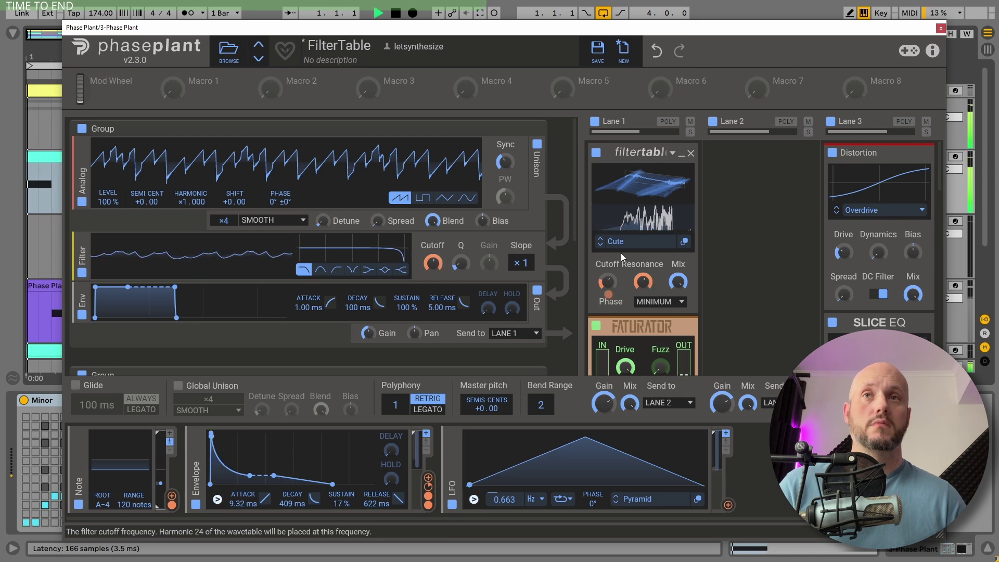
{"action": "key", "text": "space"}
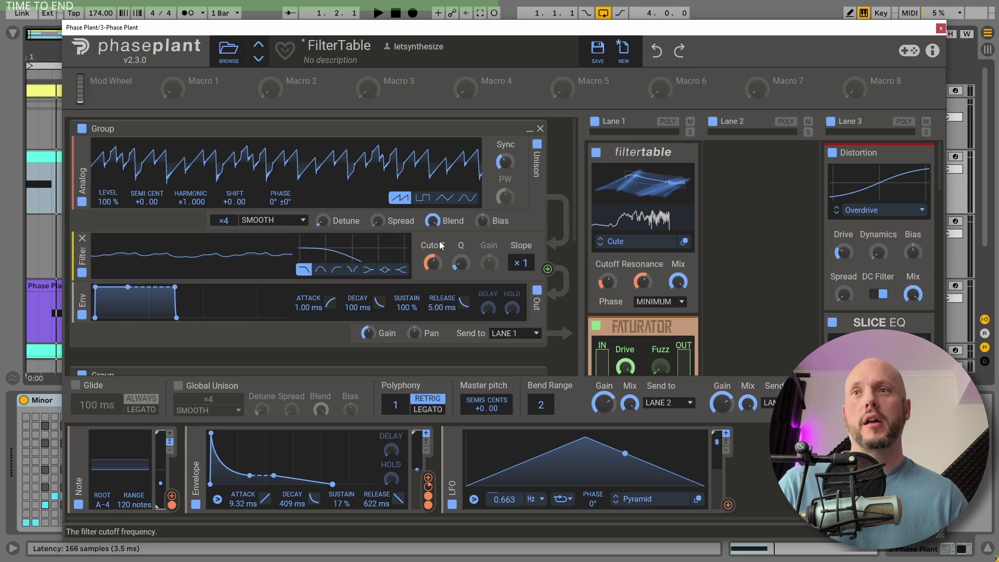
- Review the FilterTable patch's oscillator groups, their lane routing and the Lane 1 effects chain down to the Filter
{"action": "scroll", "coordinate": [356, 204], "scroll_direction": "down", "scroll_amount": 4}
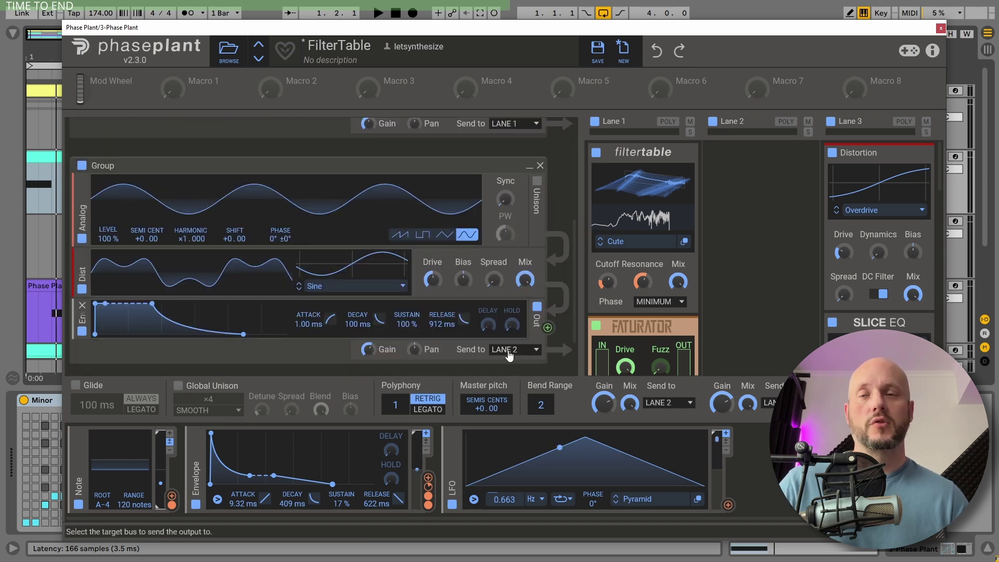
{"action": "scroll", "coordinate": [305, 165], "scroll_direction": "up", "scroll_amount": 4}
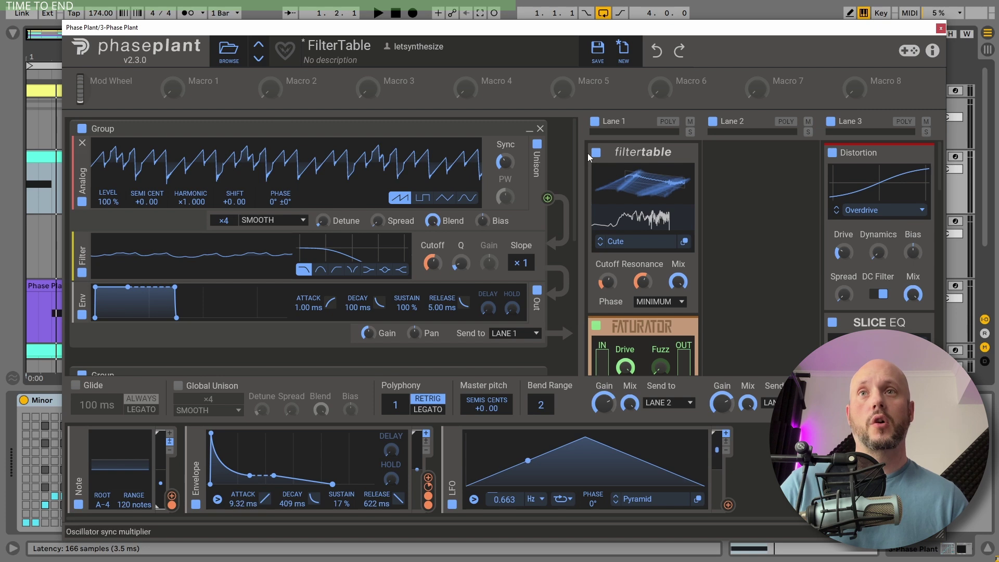
{"action": "scroll", "coordinate": [648, 178], "scroll_direction": "down", "scroll_amount": 5}
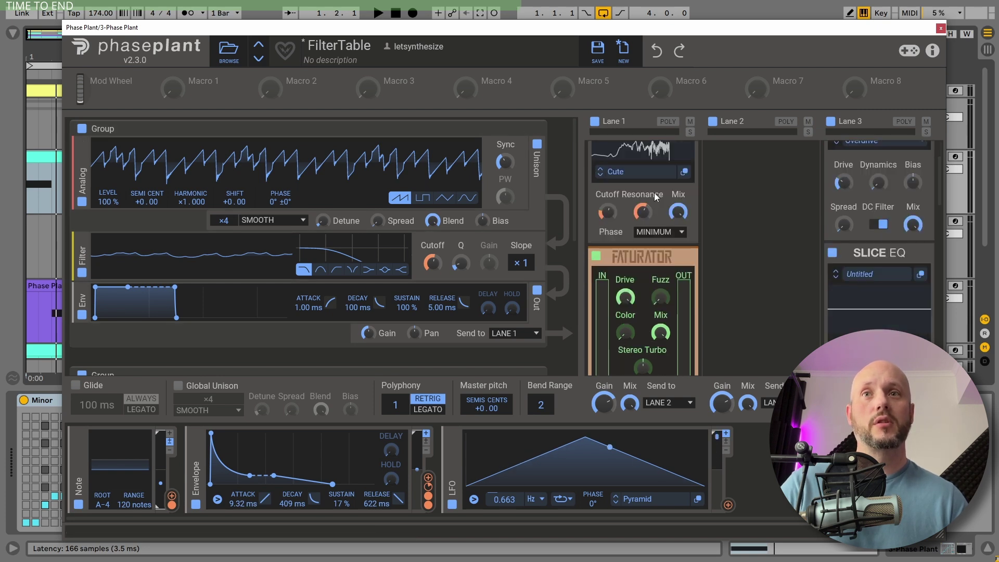
{"action": "scroll", "coordinate": [659, 193], "scroll_direction": "down", "scroll_amount": 5}
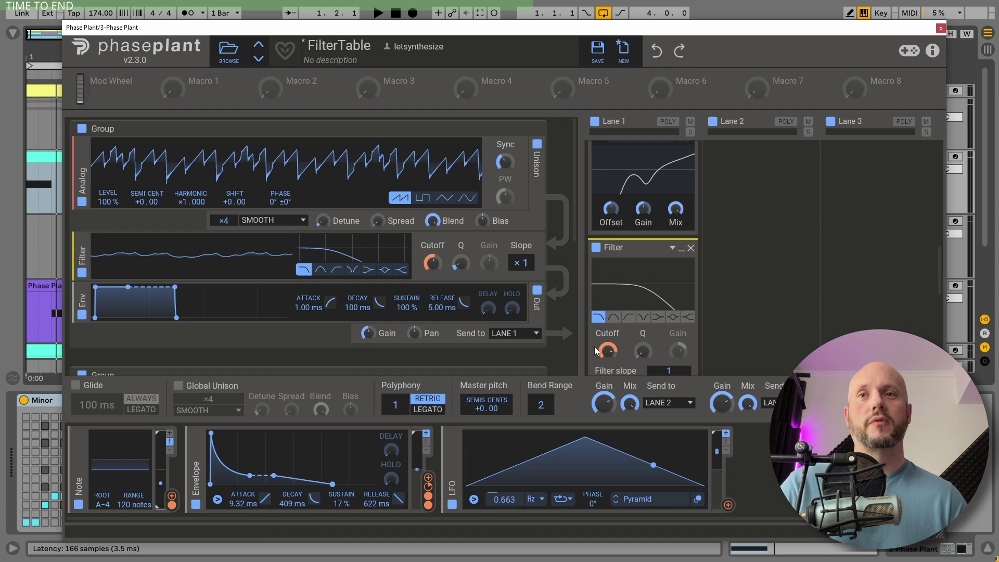
- Compare the bass with the Lane 1 Filter bypassed and enabled, and review its envelope modulation and the remaining lane effects
{"action": "left_click", "coordinate": [596, 248]}
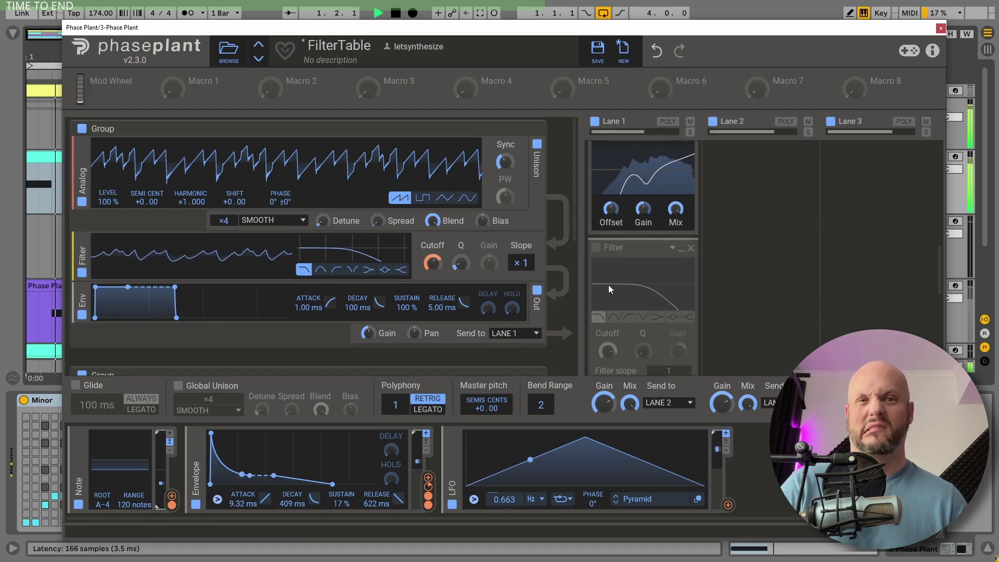
{"action": "left_click", "coordinate": [597, 248]}
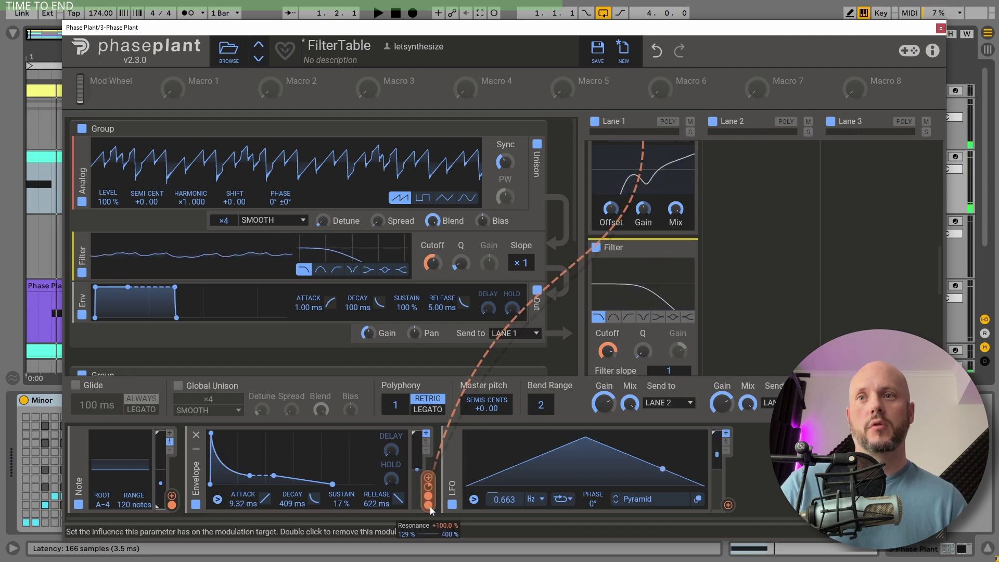
{"action": "mouse_move", "coordinate": [426, 495]}
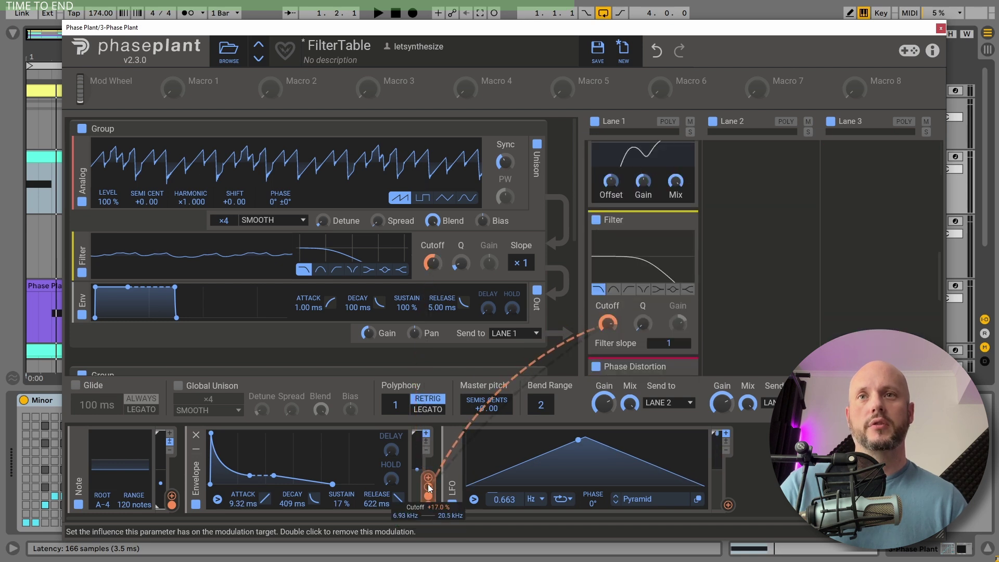
{"action": "scroll", "coordinate": [661, 283], "scroll_direction": "down", "scroll_amount": 3}
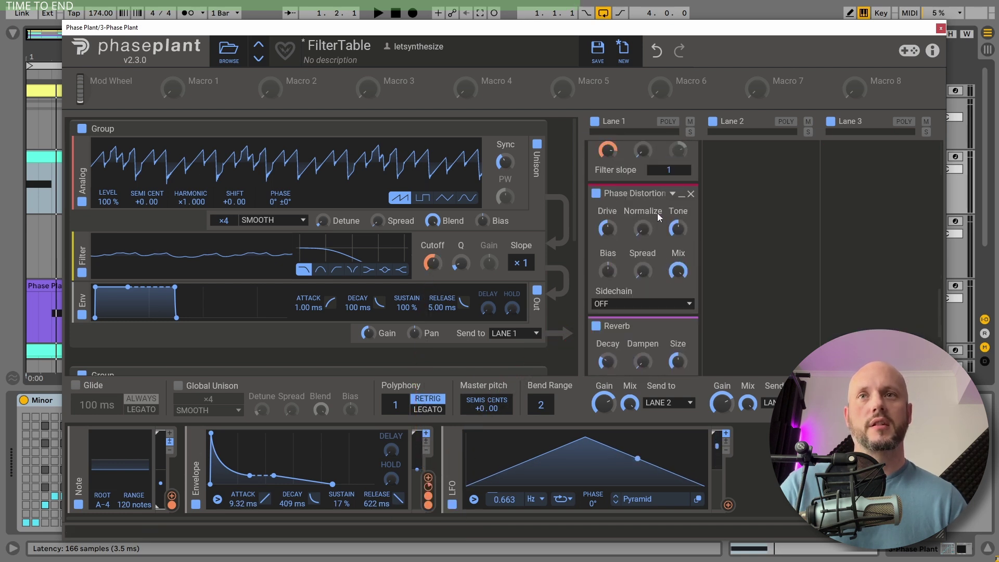
{"action": "scroll", "coordinate": [648, 237], "scroll_direction": "down", "scroll_amount": 3}
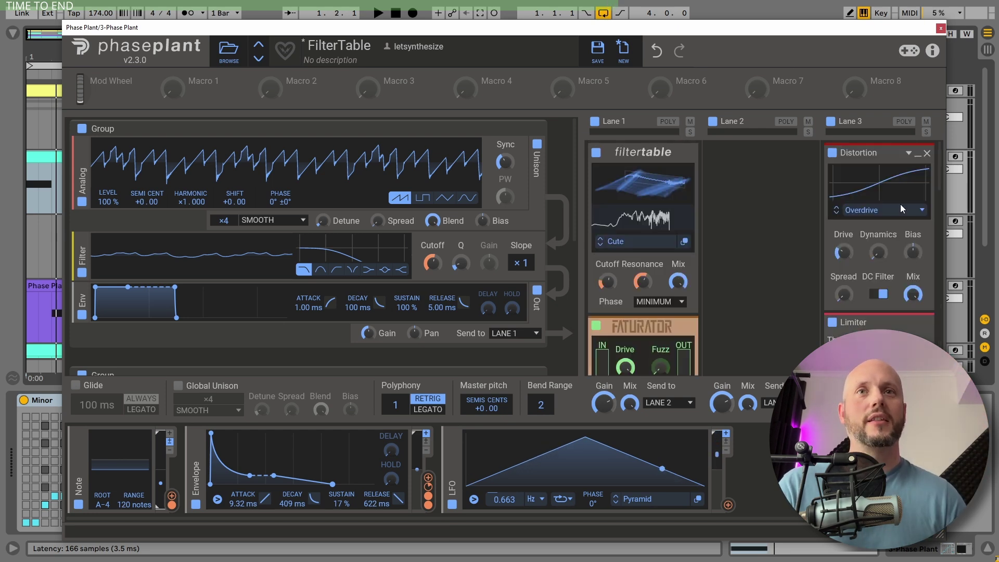
{"action": "scroll", "coordinate": [900, 203], "scroll_direction": "down", "scroll_amount": 3}
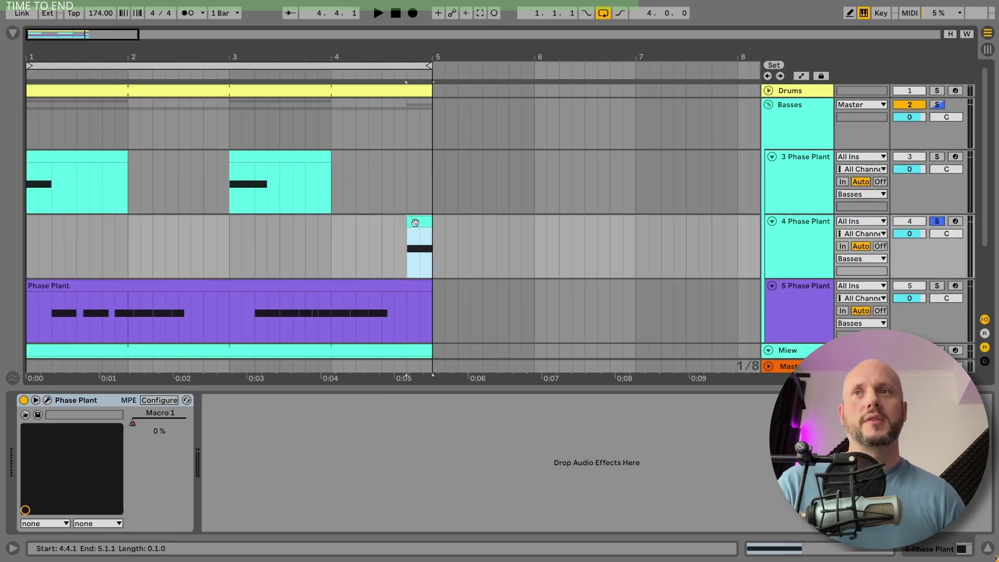
- Play the clip on the soloed 4 Phase Plant track and review its instrument's wavetable group and Lane 1 effects chain
{"action": "key", "text": "space"}
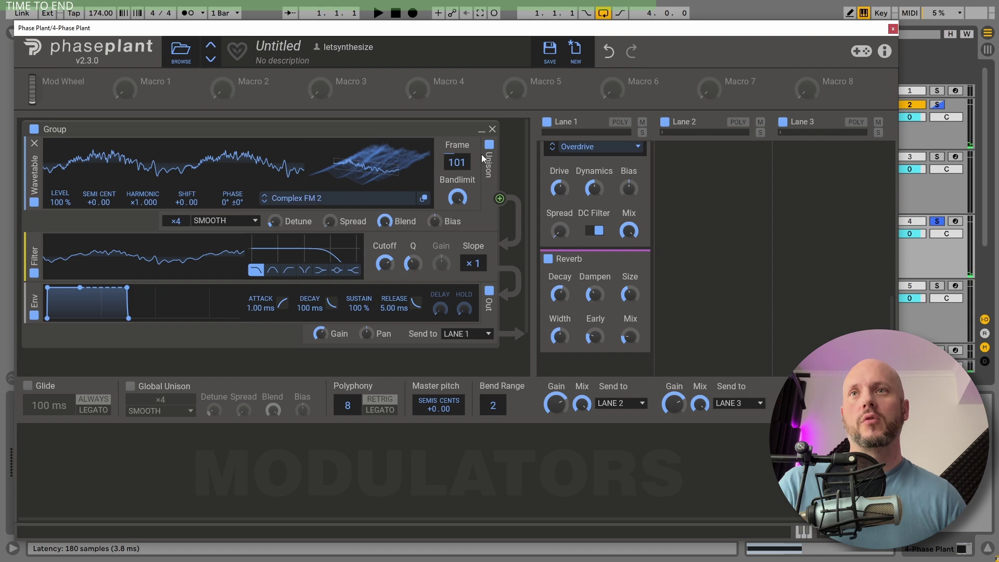
{"action": "scroll", "coordinate": [326, 254], "scroll_direction": "down", "scroll_amount": 1}
{"action": "scroll", "coordinate": [323, 247], "scroll_direction": "up", "scroll_amount": 1}
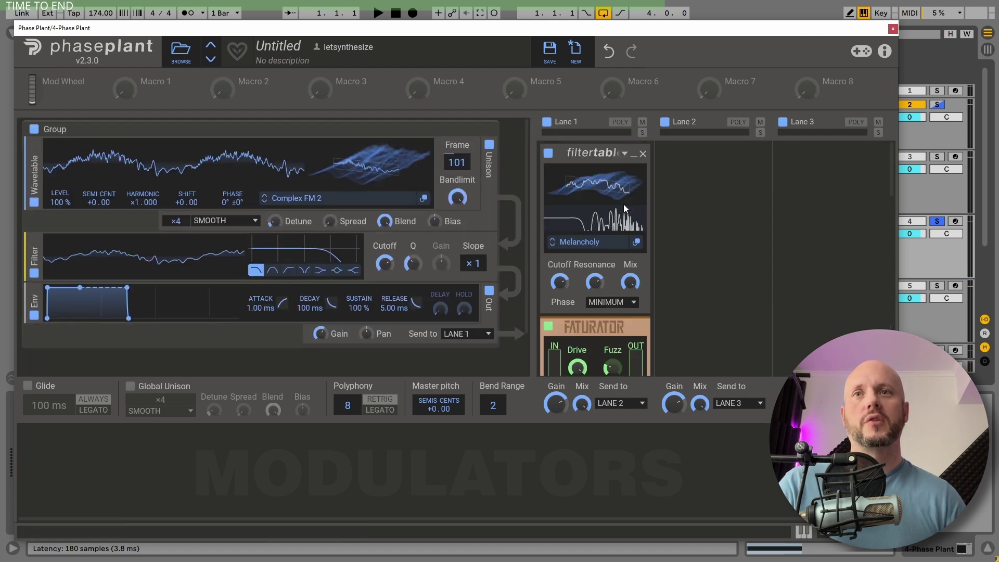
{"action": "scroll", "coordinate": [624, 206], "scroll_direction": "down", "scroll_amount": 10}
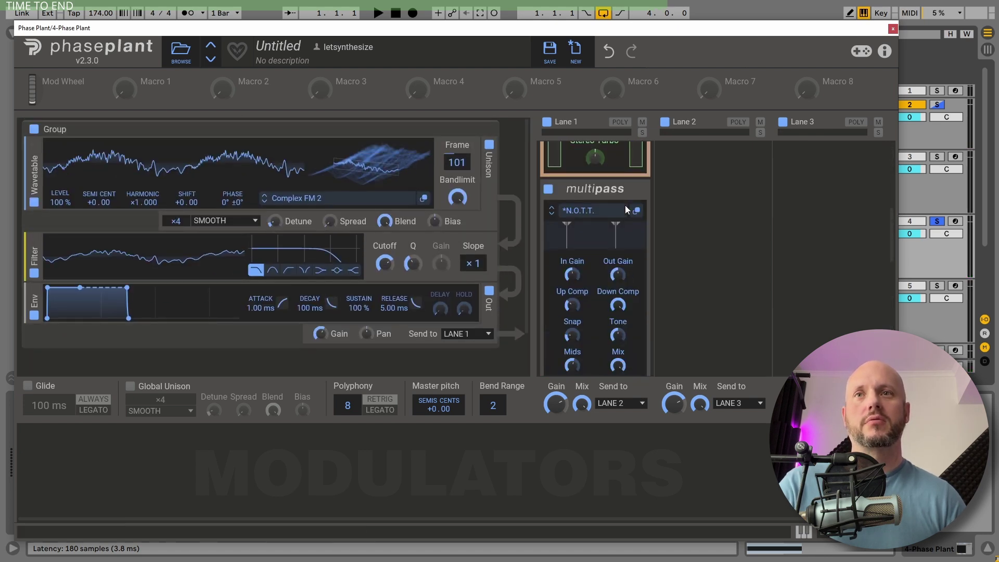
{"action": "scroll", "coordinate": [625, 208], "scroll_direction": "down", "scroll_amount": 5}
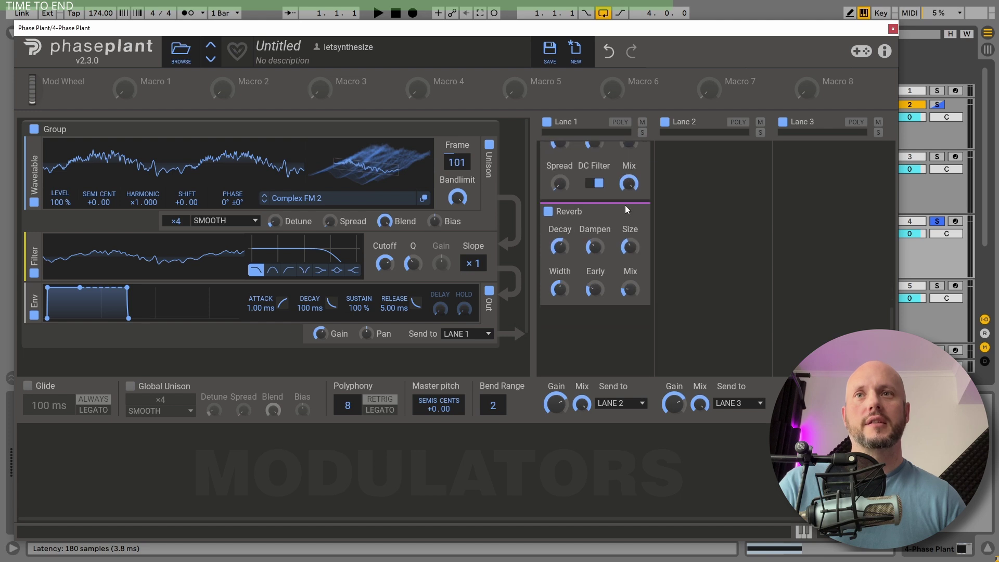
{"action": "scroll", "coordinate": [622, 208], "scroll_direction": "up", "scroll_amount": 8}
{"action": "scroll", "coordinate": [619, 209], "scroll_direction": "up", "scroll_amount": 7}
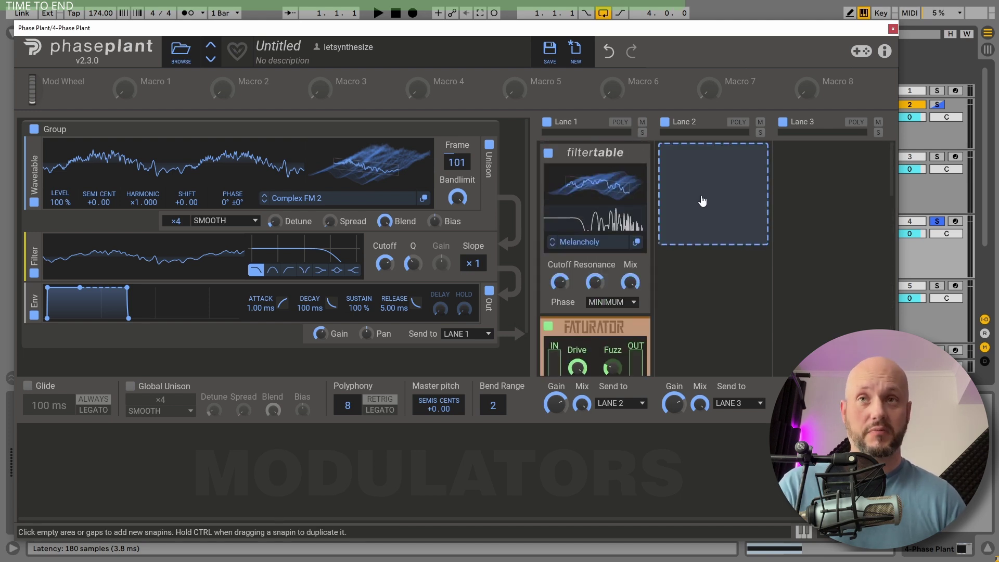
- Lower the cutoff of the Melancholy Filter Table slightly and shift its wavetable frame, auditioning the bass during playback
{"action": "key", "text": "space"}
{"action": "left_click_drag", "start_coordinate": [559, 286], "coordinate": [560, 297]}
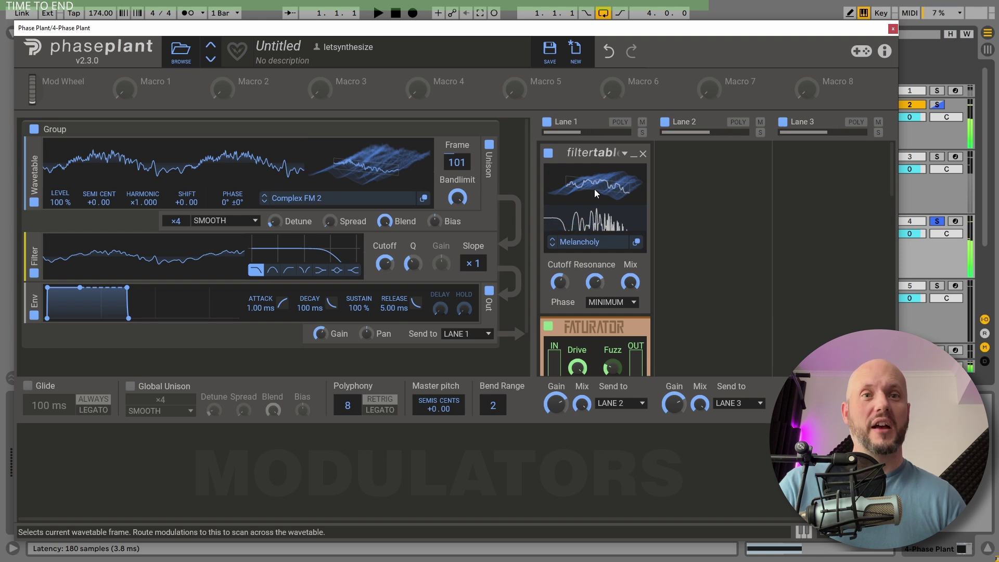
{"action": "mouse_move", "coordinate": [595, 191]}
{"action": "left_mouse_down"}
{"action": "mouse_move", "coordinate": [595, 176]}
{"action": "mouse_move", "coordinate": [595, 203]}
{"action": "left_mouse_up"}
{"action": "key", "text": "space"}
{"action": "key", "text": "space"}
{"action": "key", "text": "space"}
{"action": "key", "text": "space"}
{"action": "key", "text": "space"}
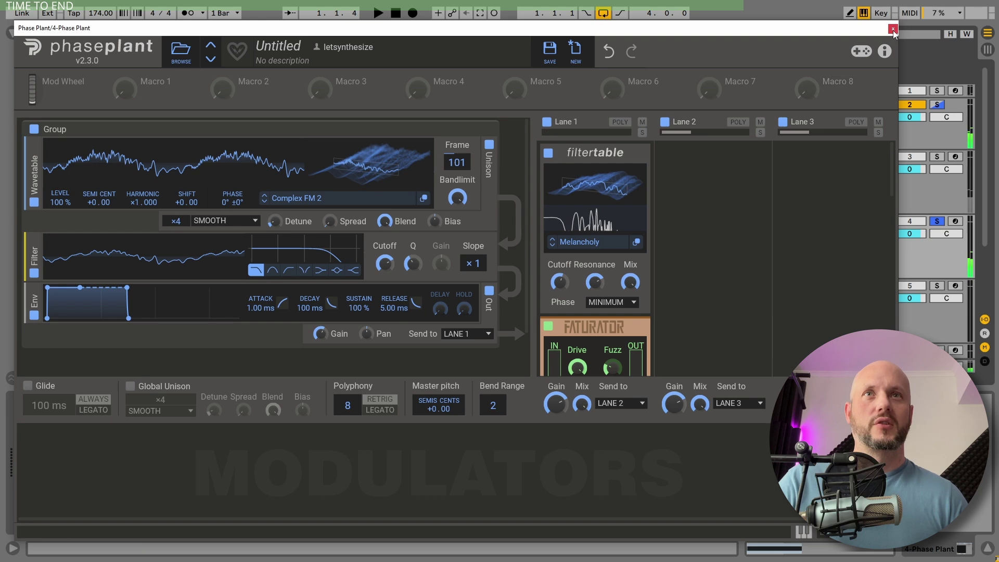
- Close the instrument, play the clip on the soloed 5 Phase Plant track and open that track's Phase Plant instrument
{"action": "left_click", "coordinate": [893, 29]}
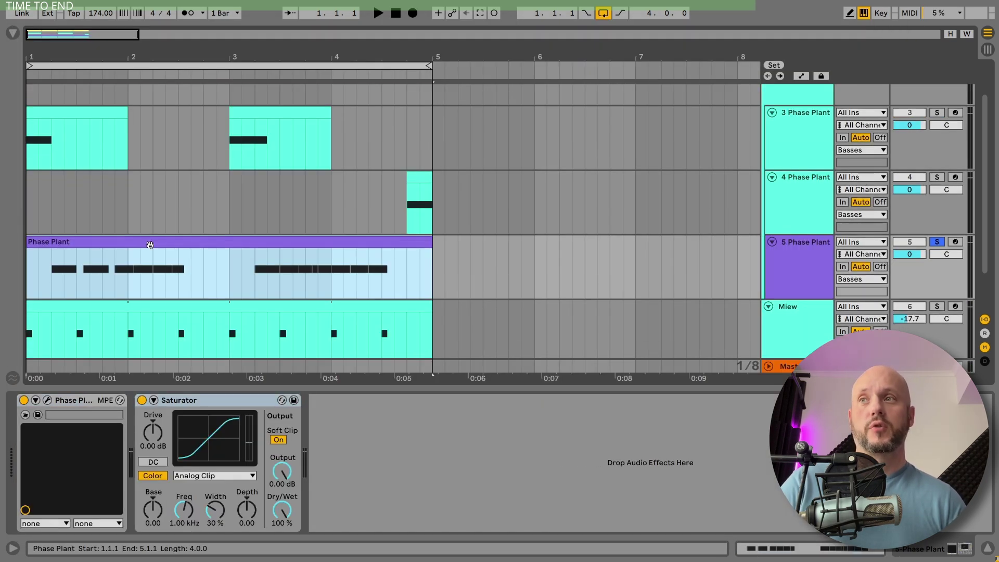
{"action": "key", "text": "space"}
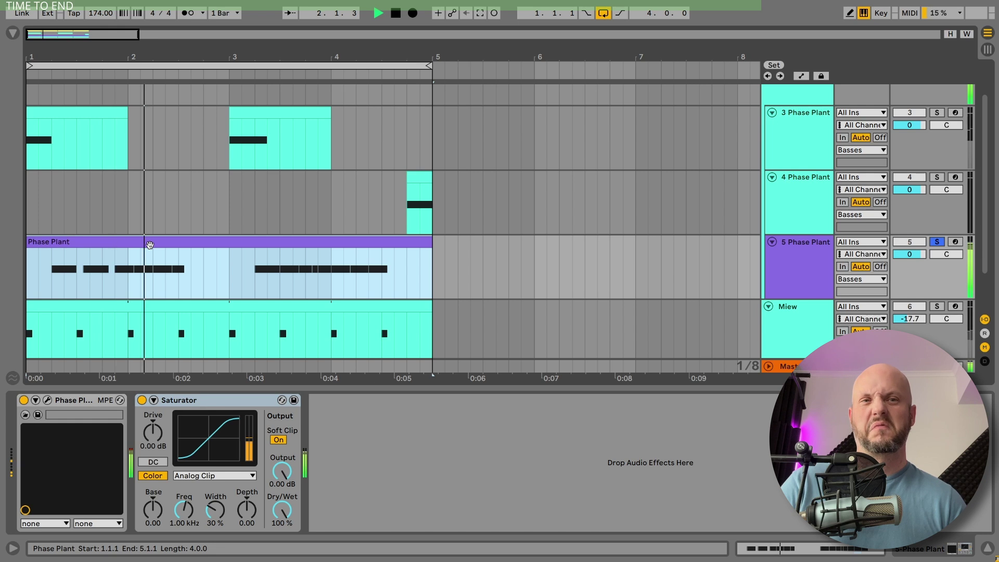
{"action": "key", "text": "space"}
{"action": "key", "text": "ctrl+alt+p"}
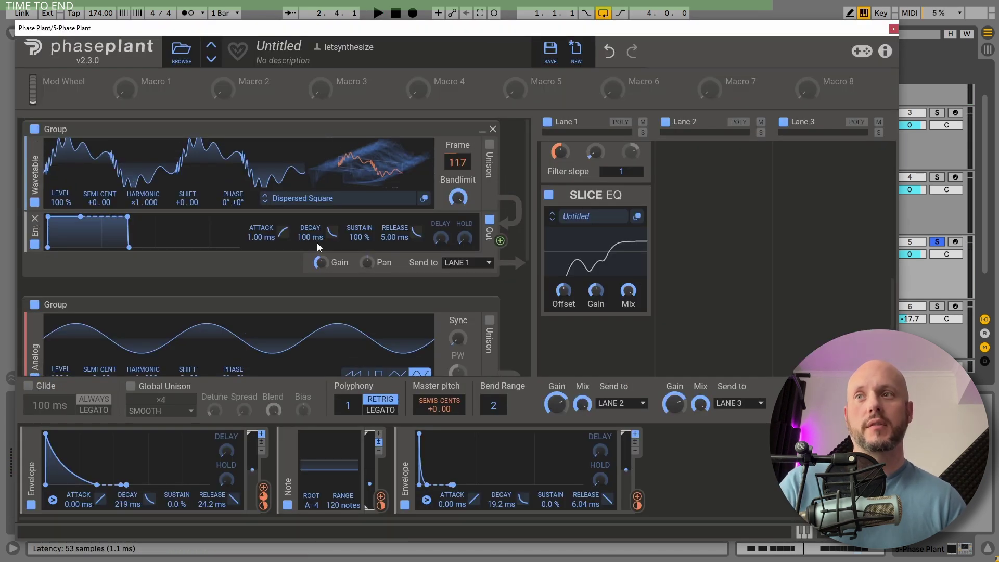
- Compare the 5 Phase Plant bass with the Cute Filter Table bypassed and enabled during playback
{"action": "scroll", "coordinate": [317, 242], "scroll_direction": "down", "scroll_amount": 3}
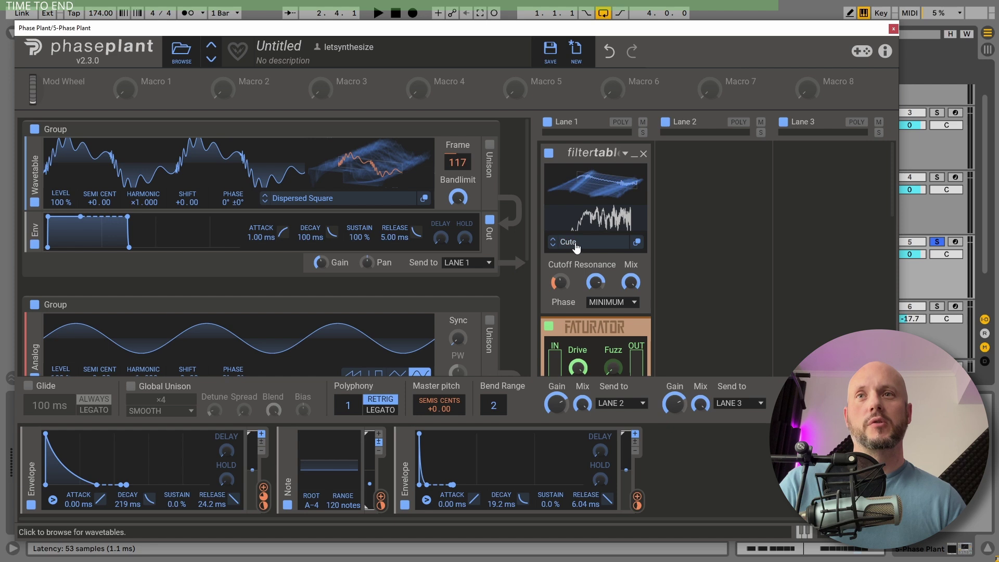
{"action": "key", "text": "space"}
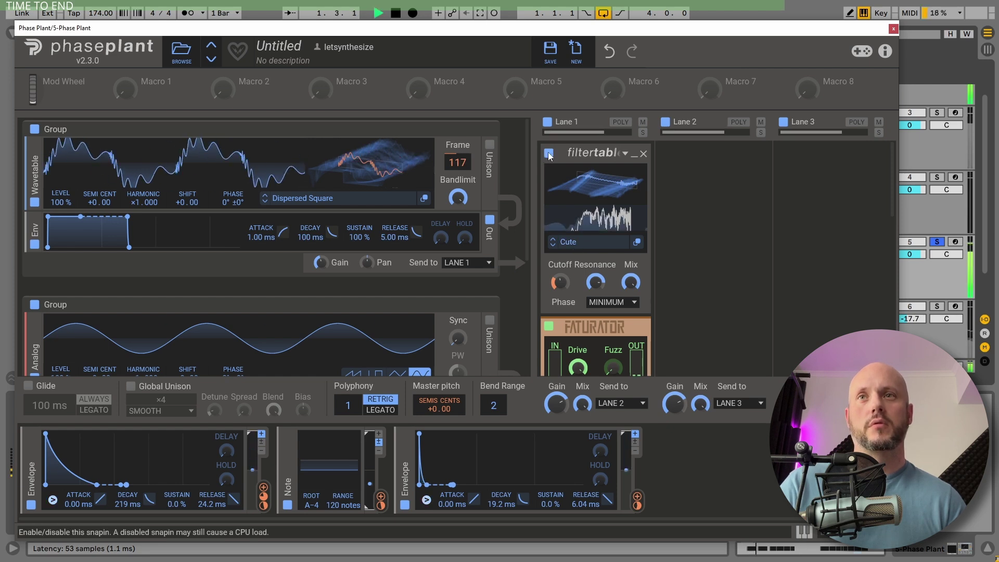
{"action": "left_click", "coordinate": [548, 152]}
{"action": "left_click", "coordinate": [549, 152]}
{"action": "scroll", "coordinate": [607, 202], "scroll_direction": "down", "scroll_amount": 4}
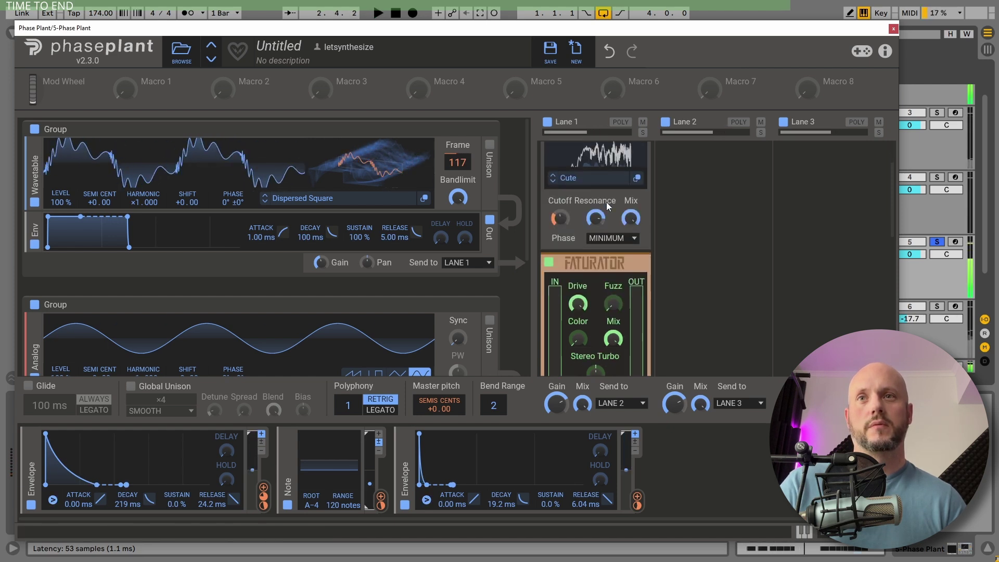
{"action": "key", "text": "space"}
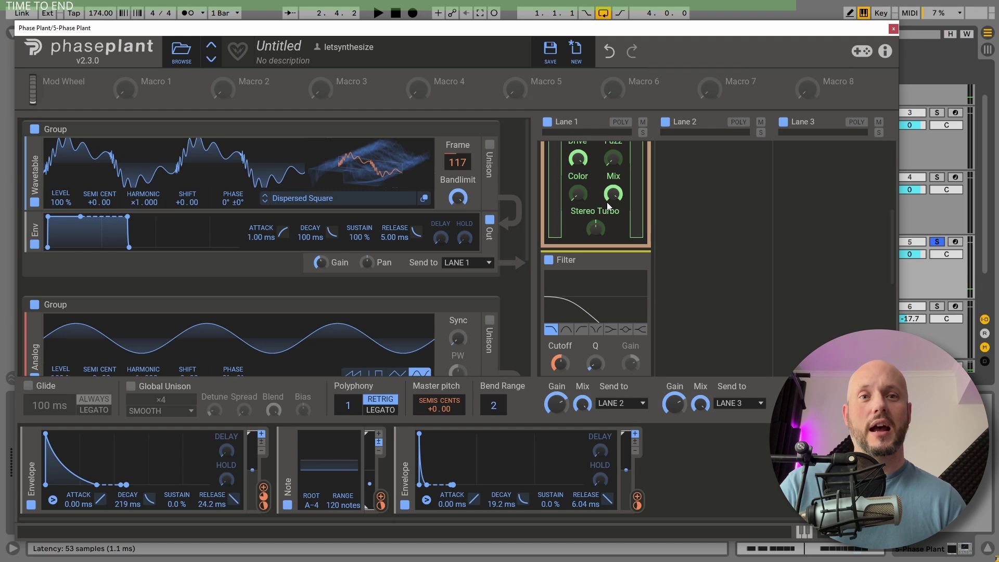
- Review the Lane 1 effects from Faturator through Filter to Slice EQ, and the distorted sine oscillator group sent to Lane 2
{"action": "scroll", "coordinate": [607, 202], "scroll_direction": "down", "scroll_amount": 3}
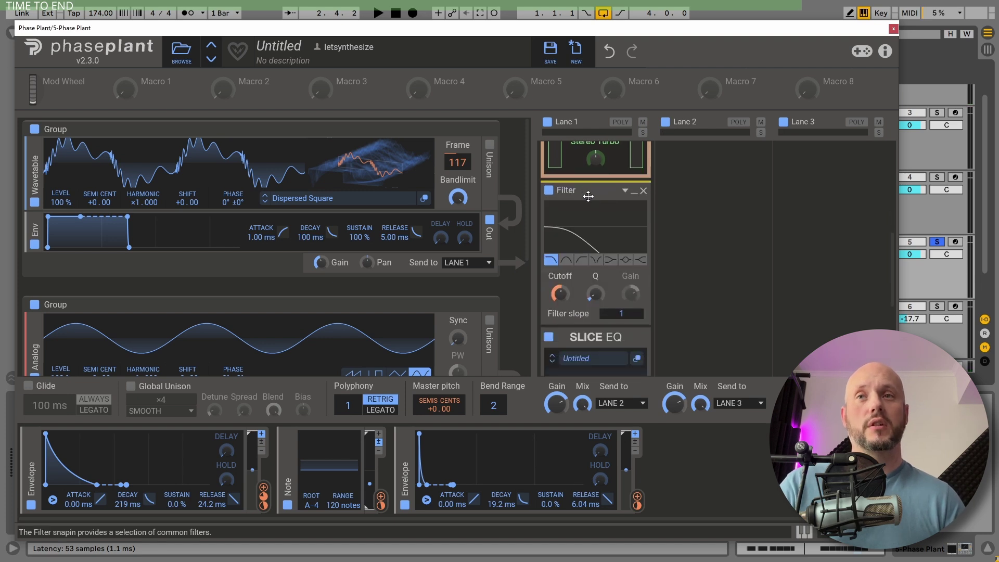
{"action": "scroll", "coordinate": [588, 196], "scroll_direction": "down", "scroll_amount": 2}
{"action": "scroll", "coordinate": [588, 229], "scroll_direction": "down", "scroll_amount": 2}
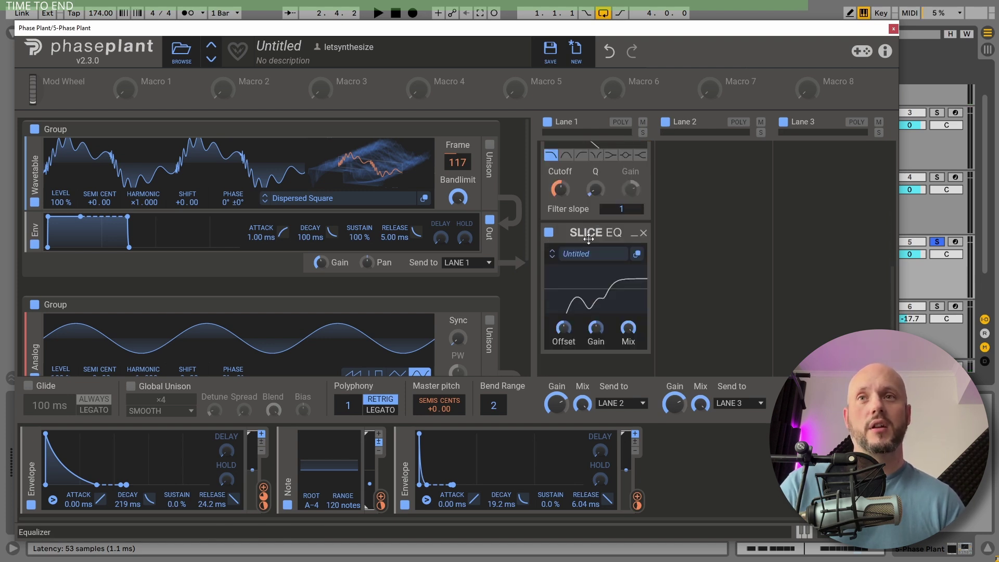
{"action": "scroll", "coordinate": [635, 236], "scroll_direction": "up", "scroll_amount": 8}
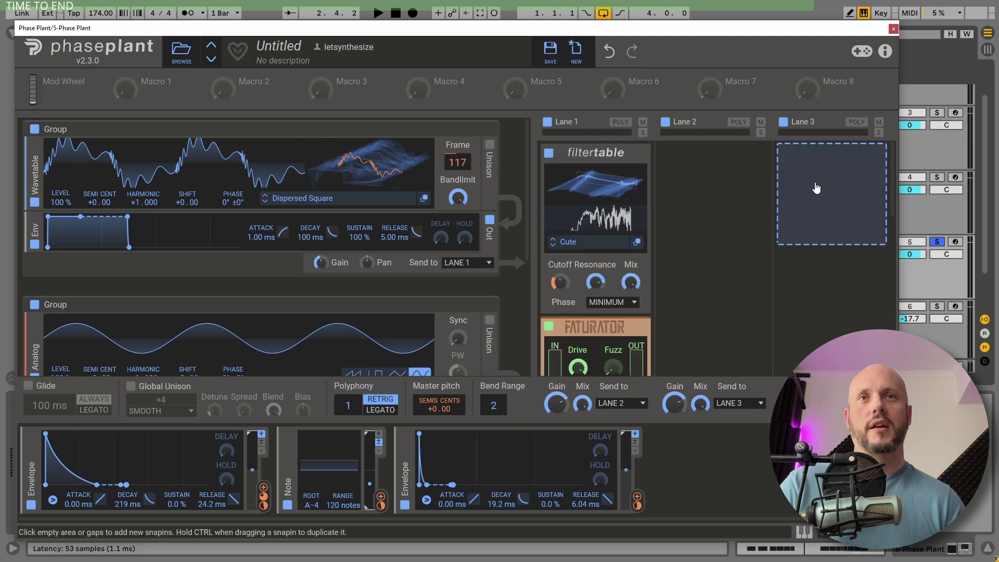
{"action": "scroll", "coordinate": [383, 295], "scroll_direction": "down", "scroll_amount": 5}
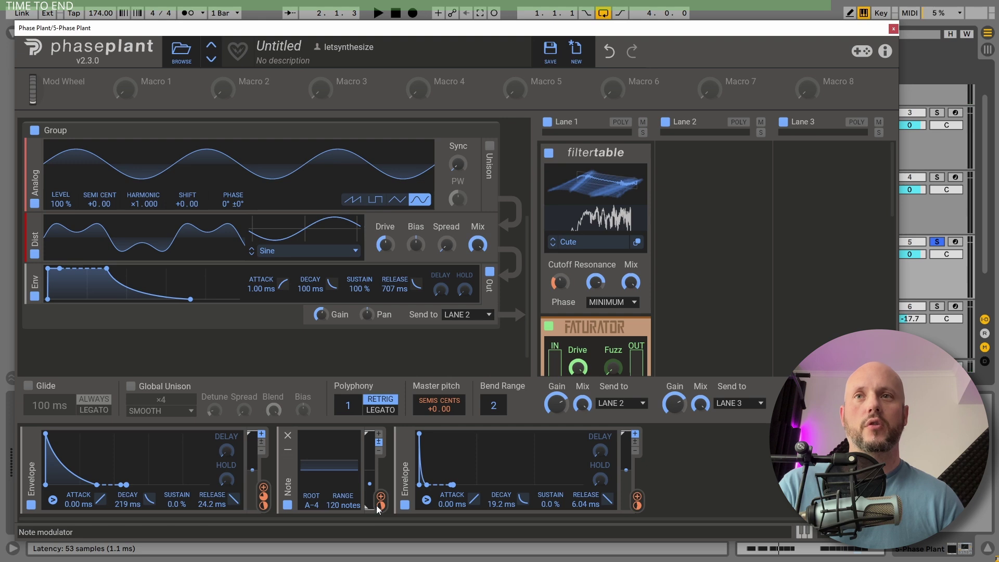
- Check the Note modulator's routing to the Filter Table cutoff, arm the 5 Phase Plant track and disable the Note modulator
{"action": "mouse_move", "coordinate": [377, 508]}
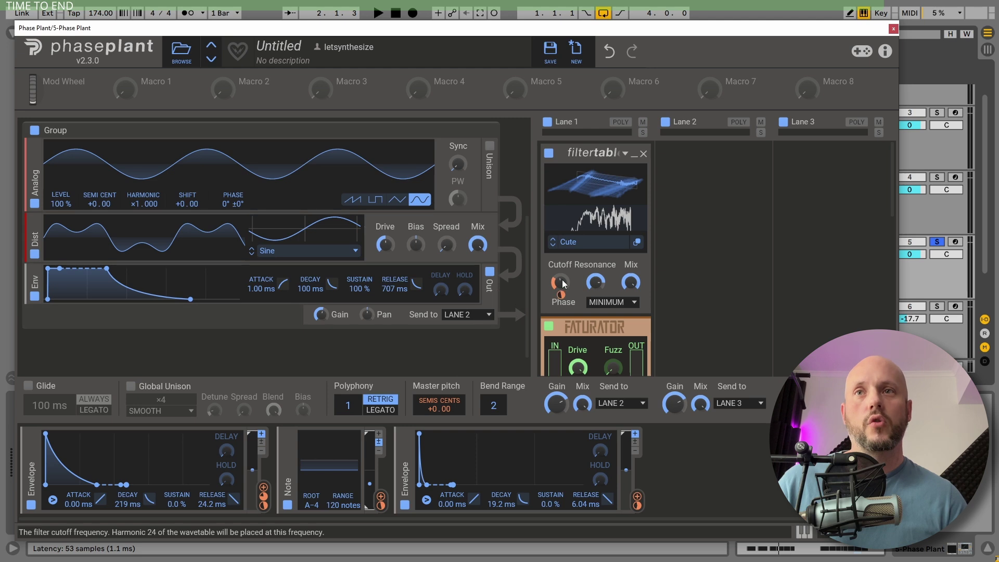
{"action": "left_click", "coordinate": [957, 245]}
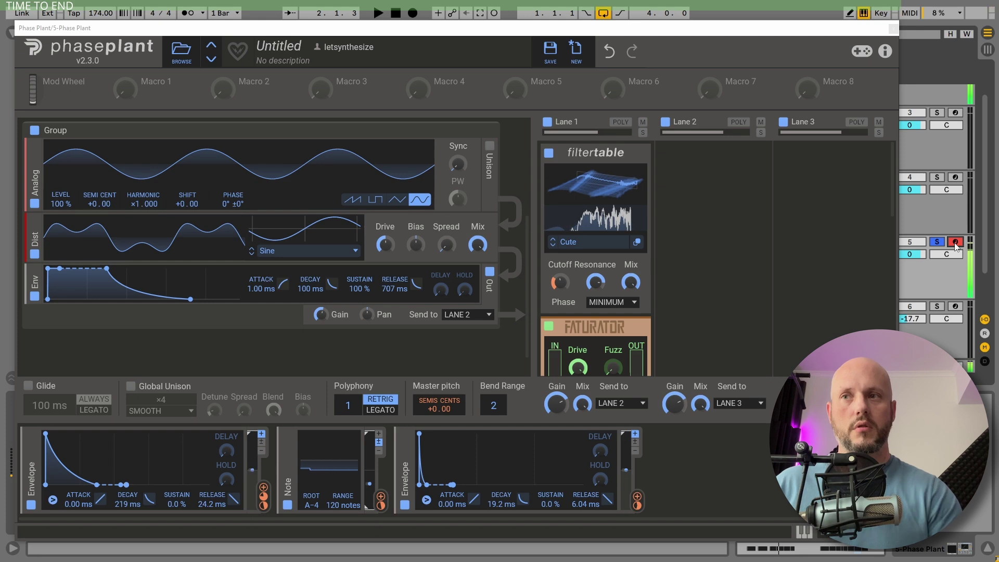
{"action": "left_click", "coordinate": [451, 381]}
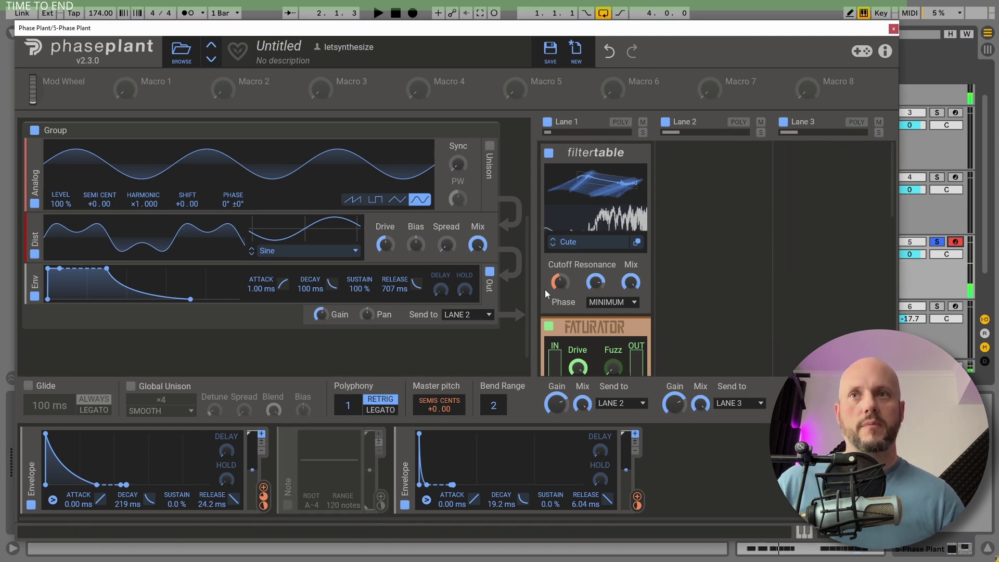